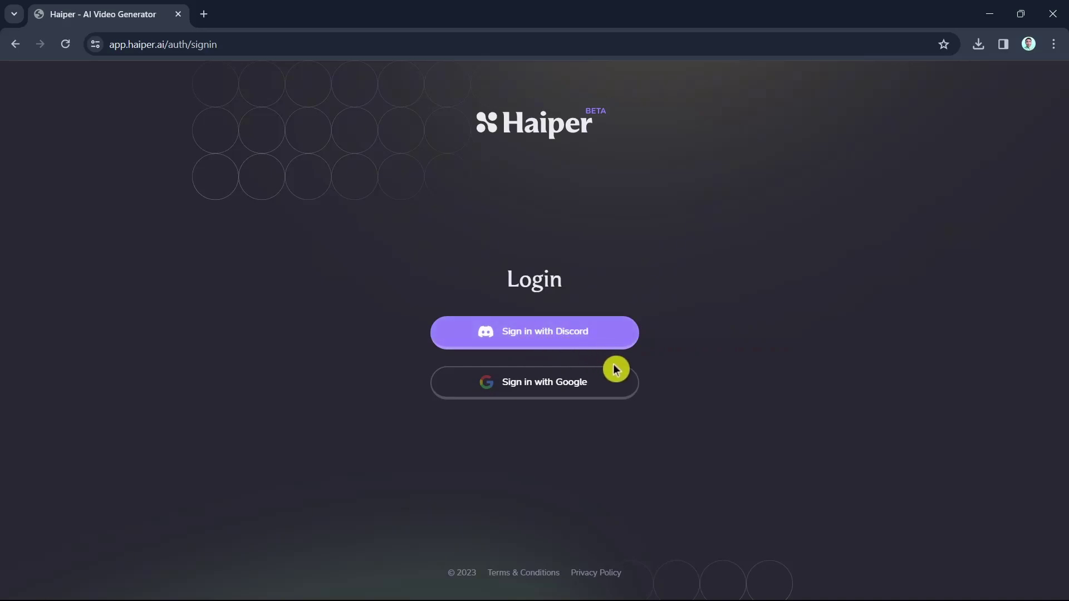
# Sign in to haiper.ai using the second Google account in the account list
pyautogui.click(602, 396)
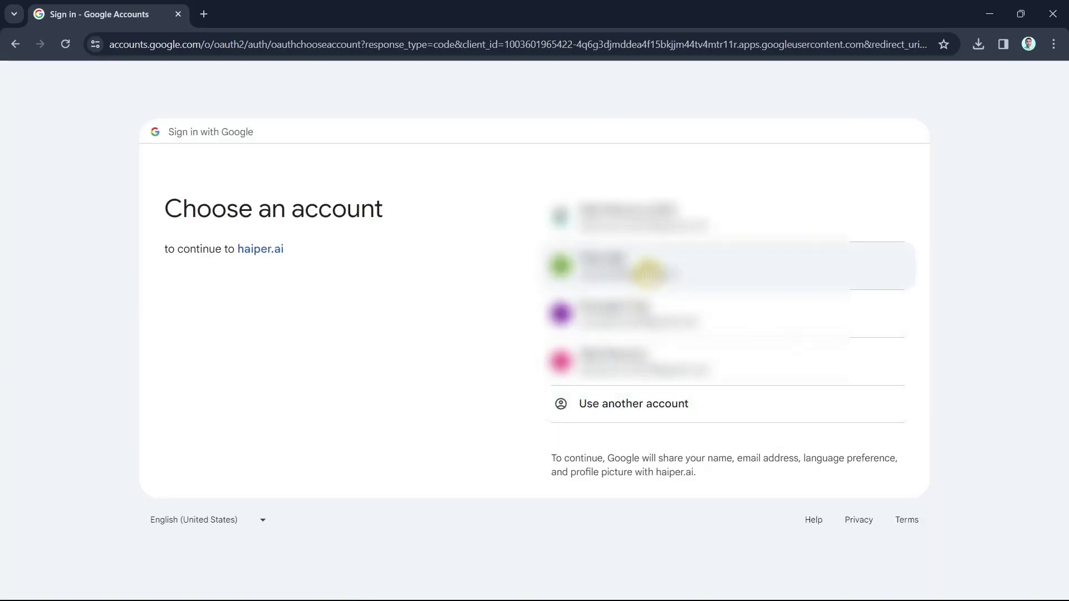
pyautogui.click(646, 269)
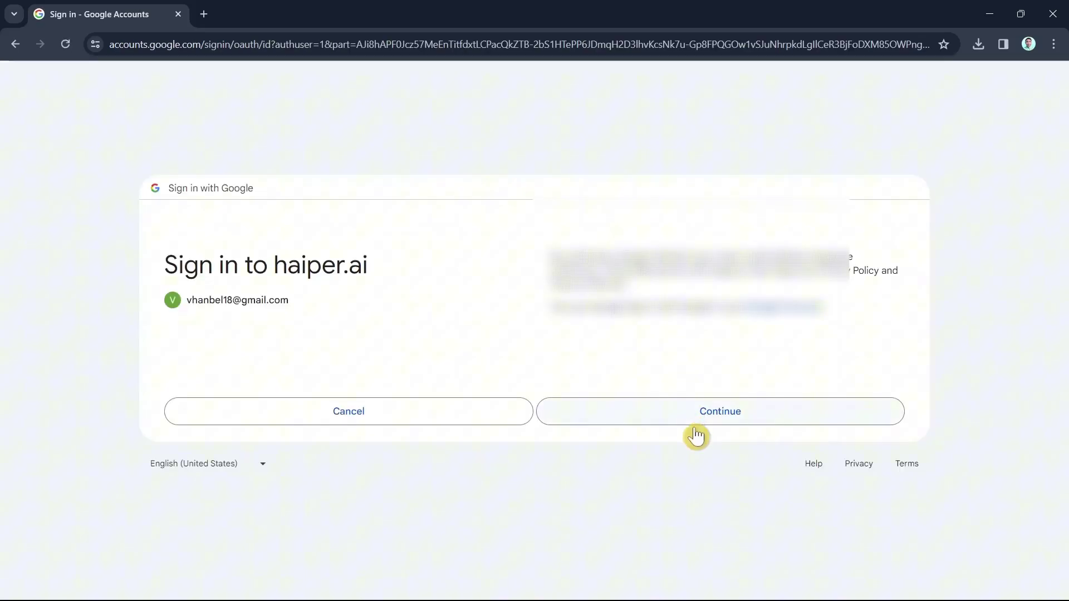
pyautogui.click(695, 426)
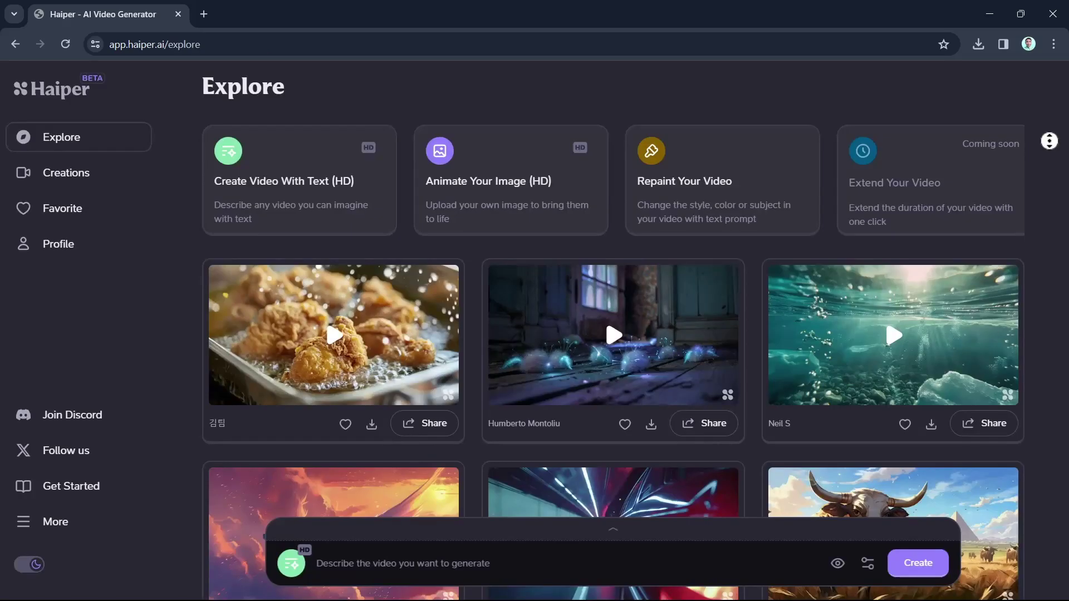
# Scroll down through the Explore page's community video gallery, then back up
pyautogui.scroll(-2, 1049, 151)
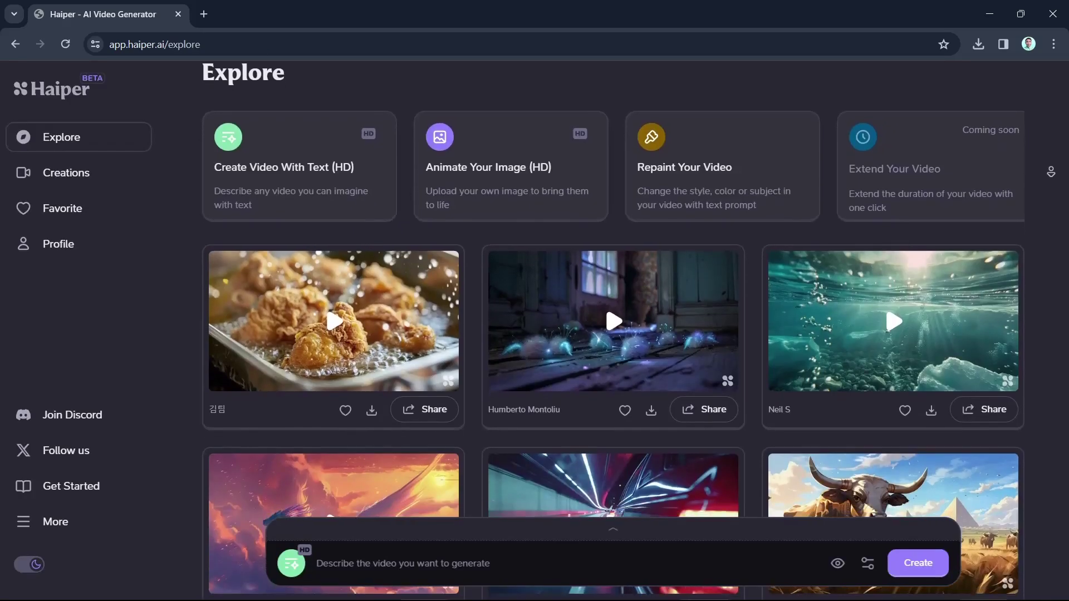
pyautogui.scroll(-2, 1050, 172)
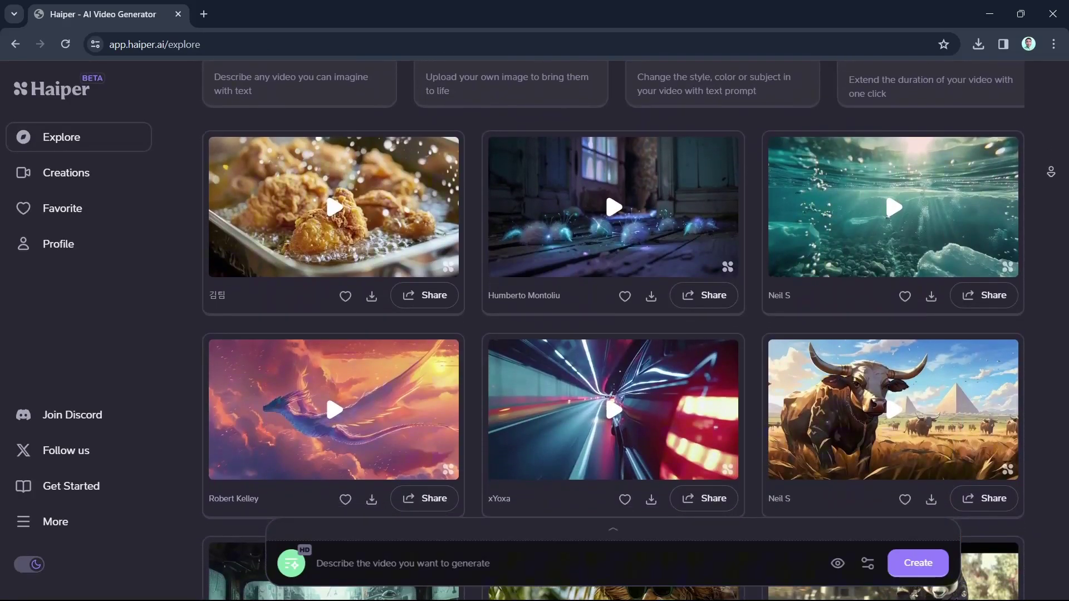
pyautogui.scroll(-2, 1051, 172)
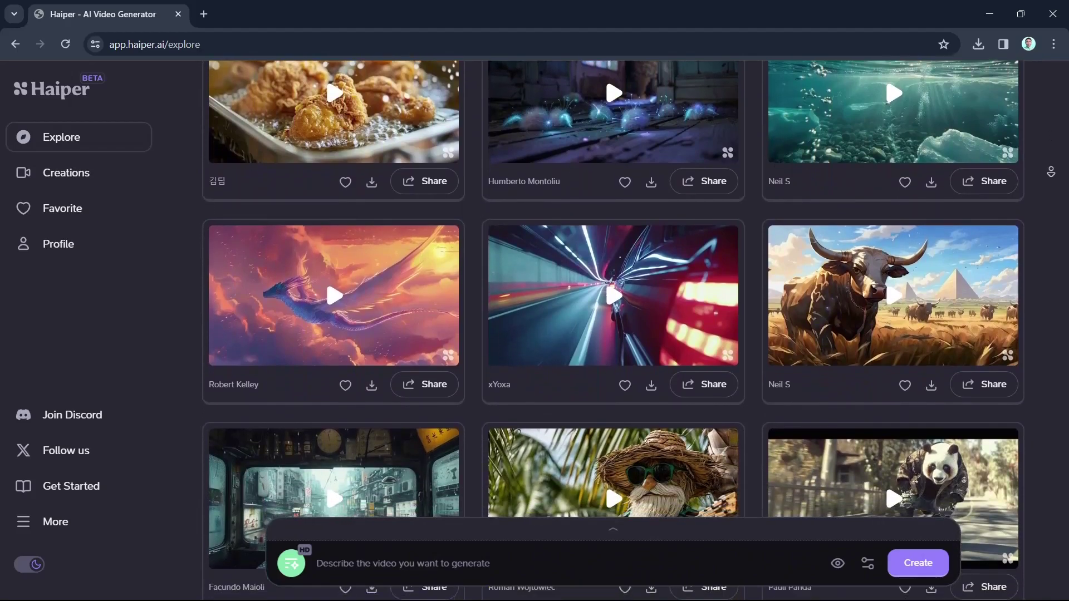
pyautogui.scroll(-2, 1051, 172)
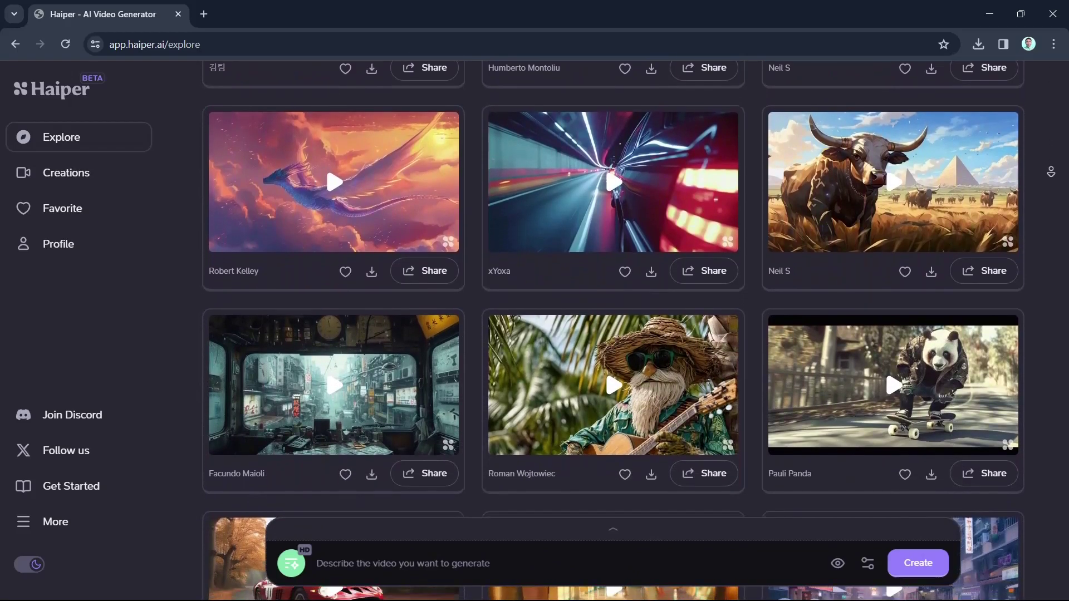
pyautogui.scroll(-2, 1051, 172)
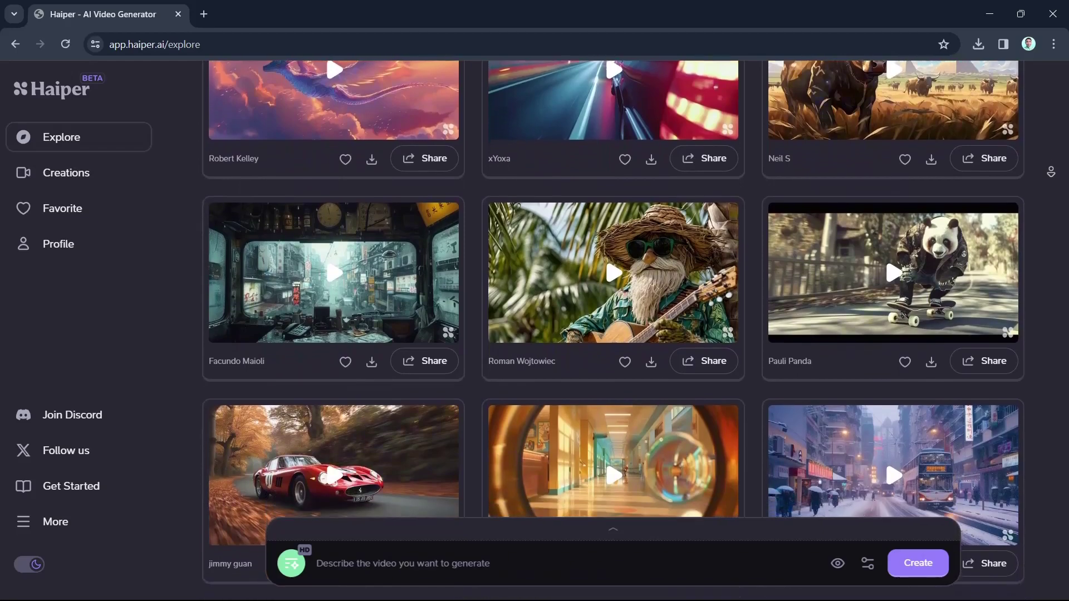
pyautogui.scroll(-2, 1051, 172)
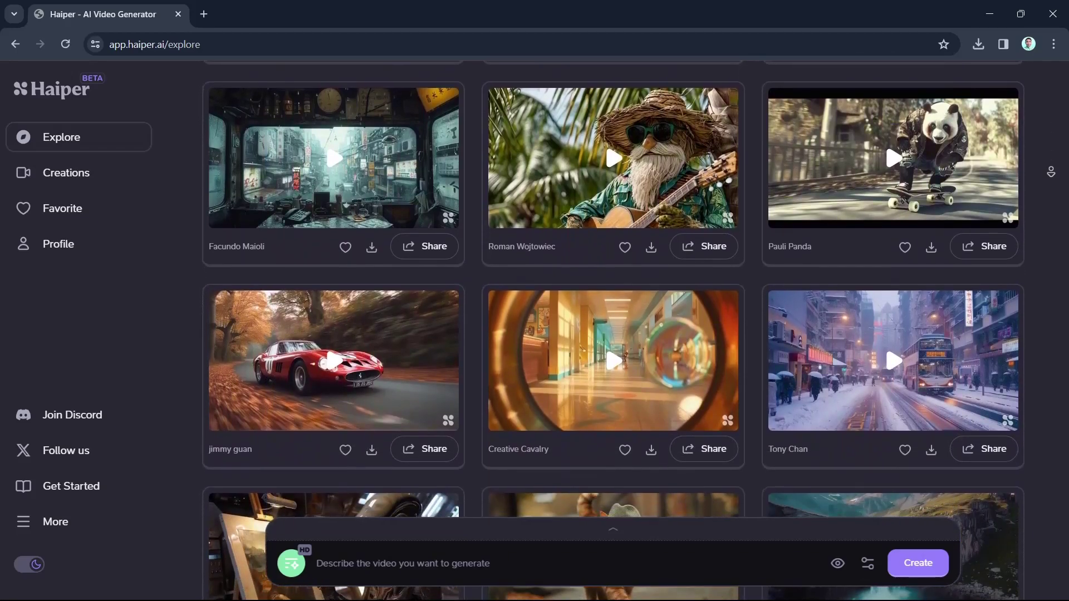
pyautogui.scroll(-2, 1051, 172)
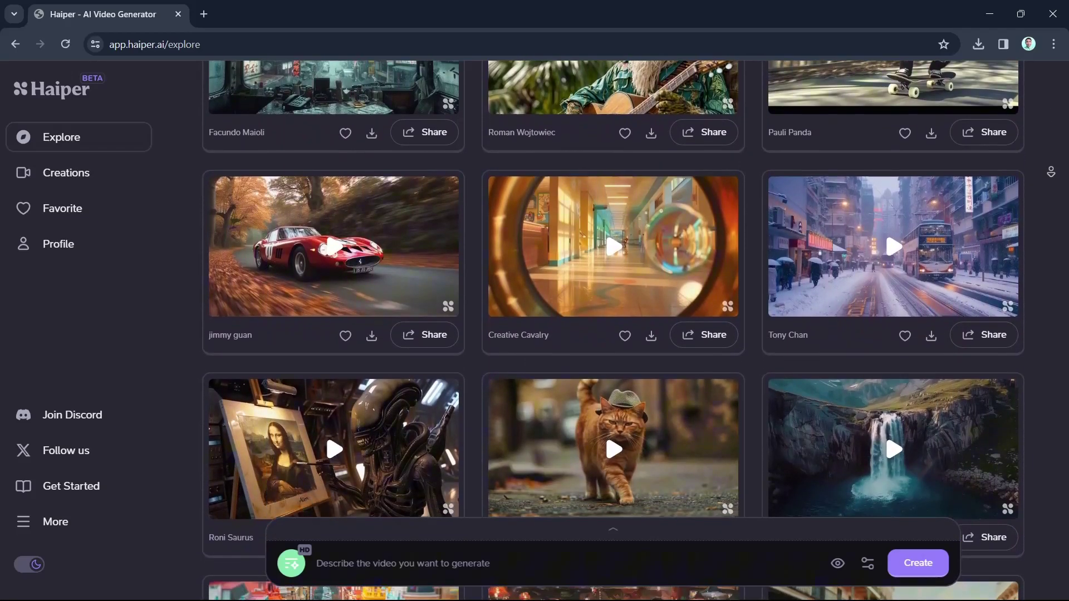
pyautogui.scroll(-2, 1051, 172)
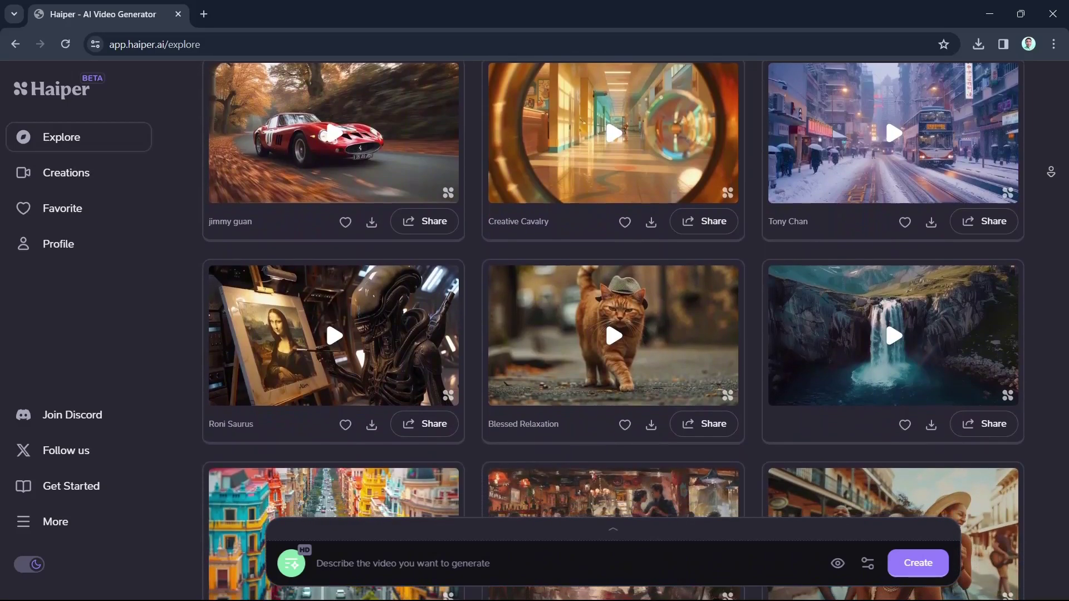
pyautogui.scroll(-2, 1050, 171)
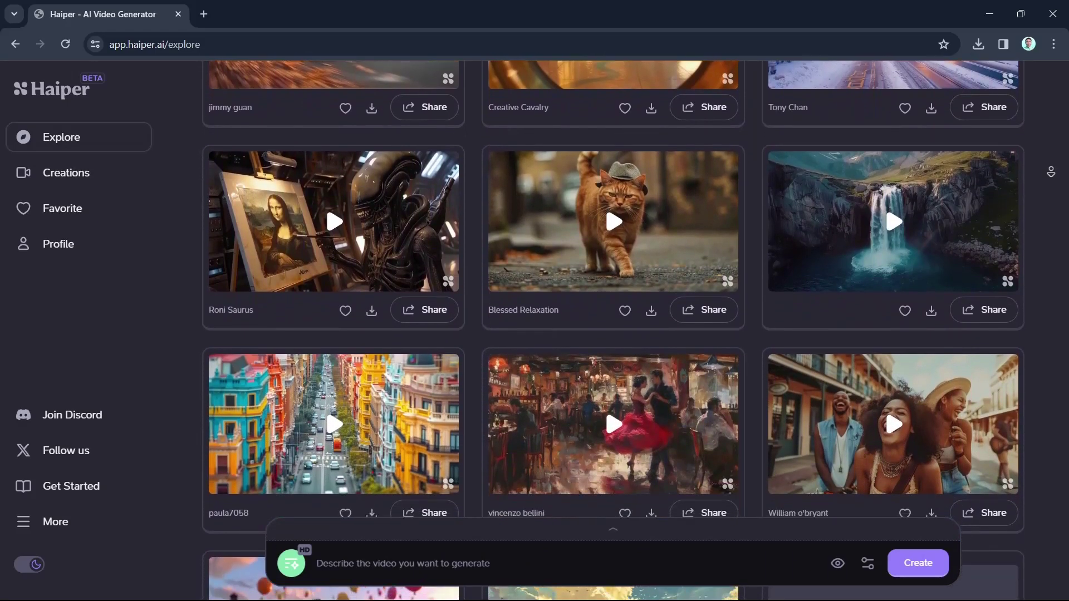
pyautogui.scroll(-2, 1051, 172)
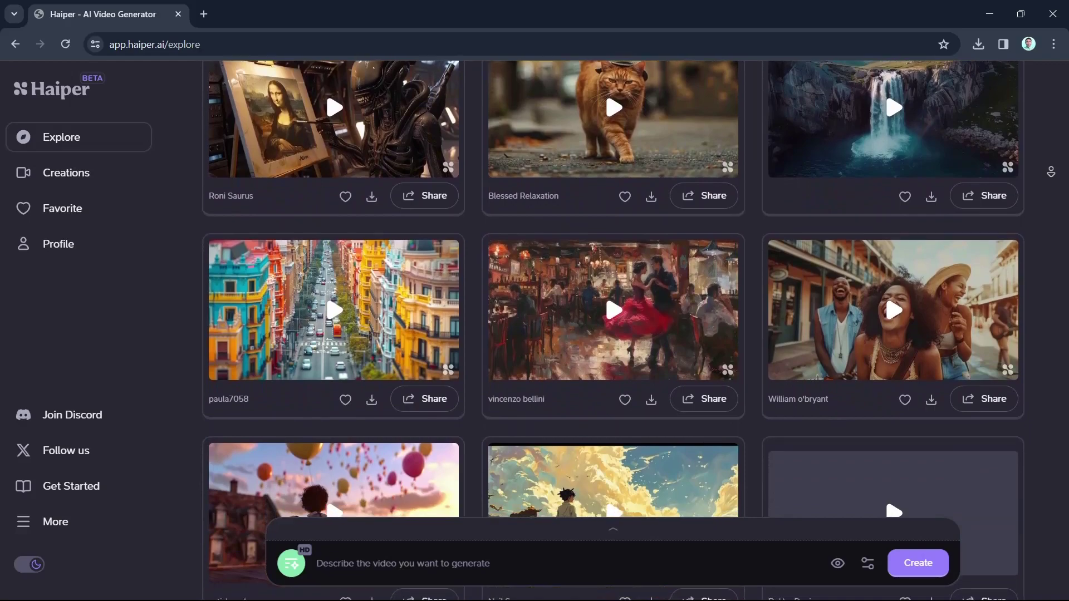
pyautogui.scroll(-2, 1050, 171)
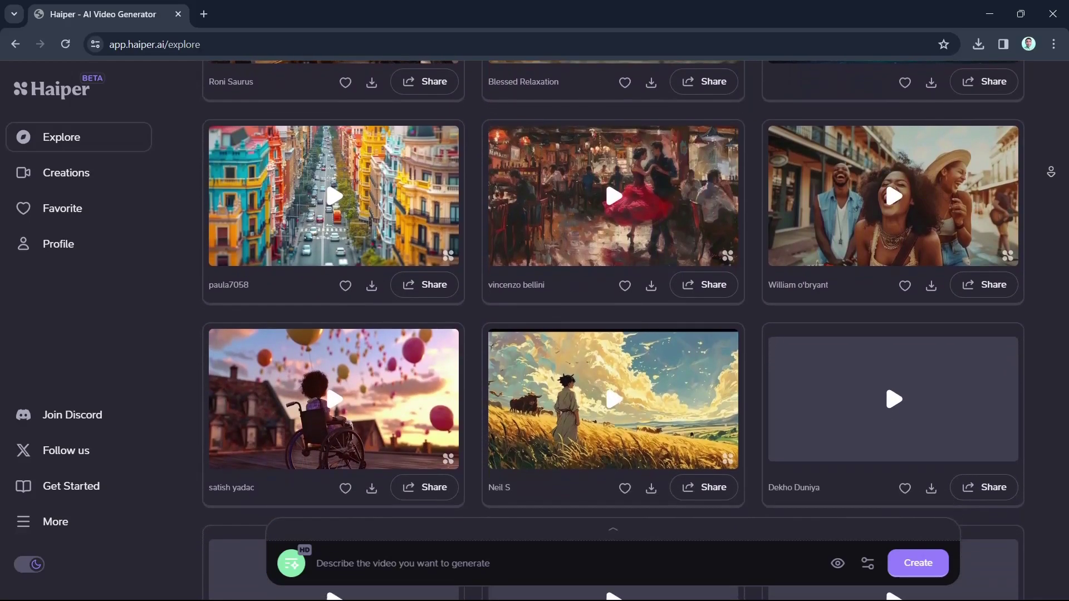
pyautogui.scroll(-1, 1050, 172)
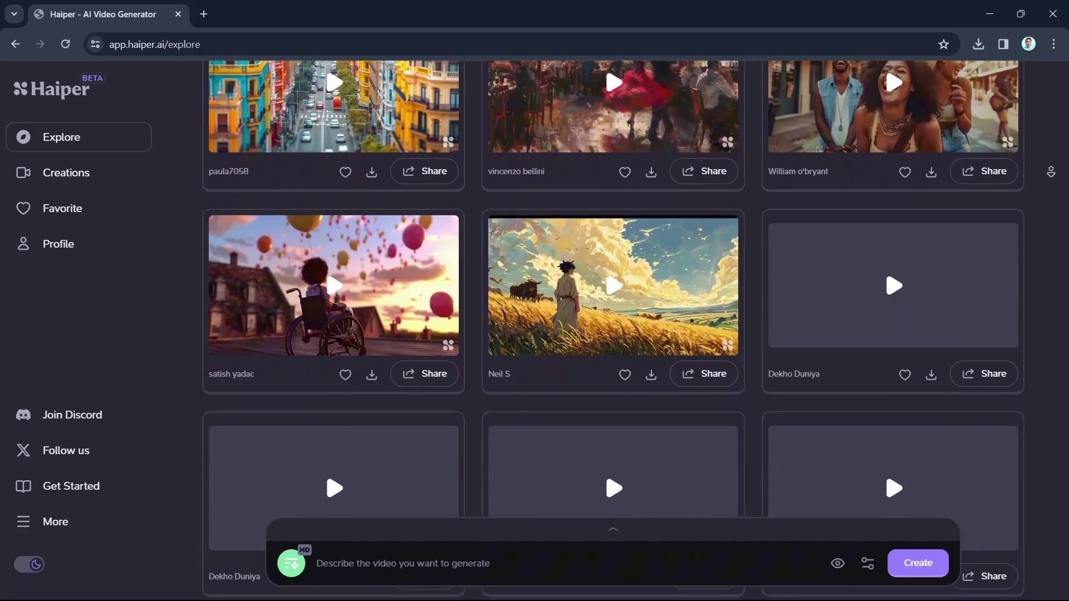
pyautogui.scroll(-6, 1051, 172)
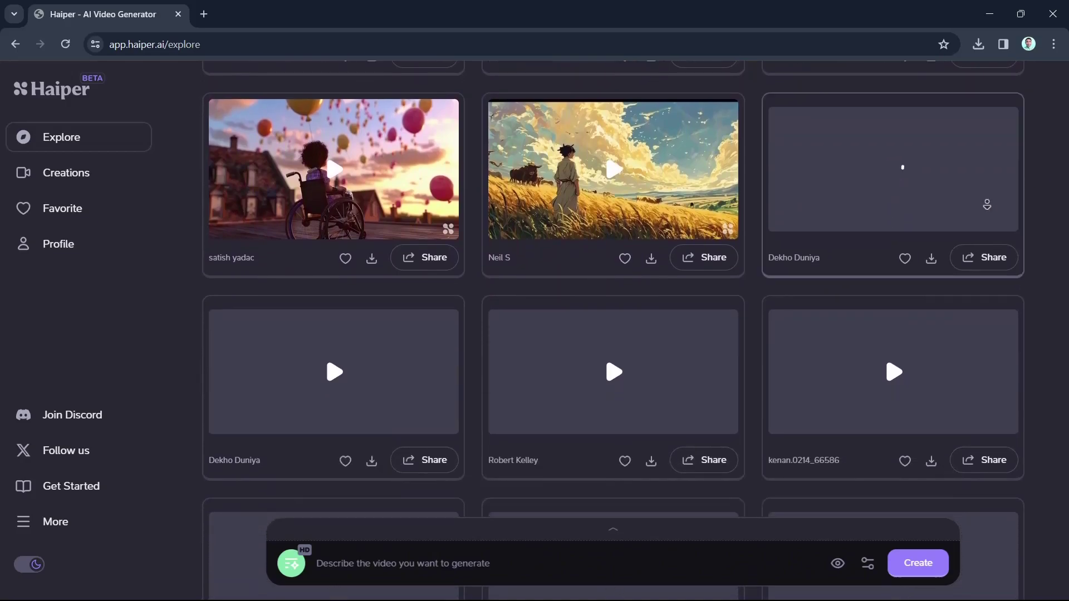
pyautogui.scroll(-5, 838, 220)
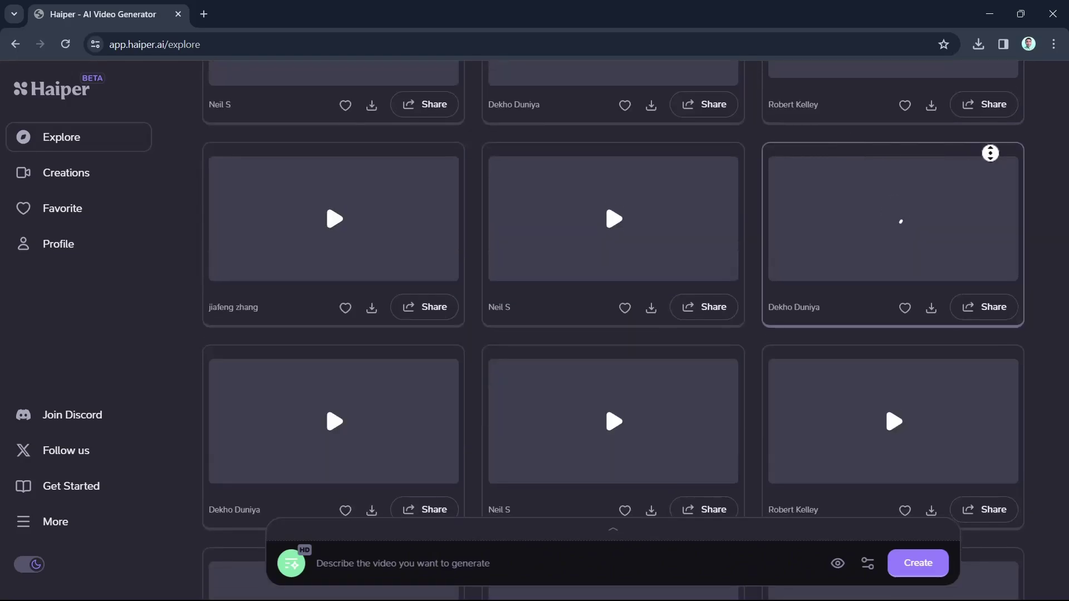
pyautogui.scroll(-2, 1053, 190)
pyautogui.scroll(15, 1052, 190)
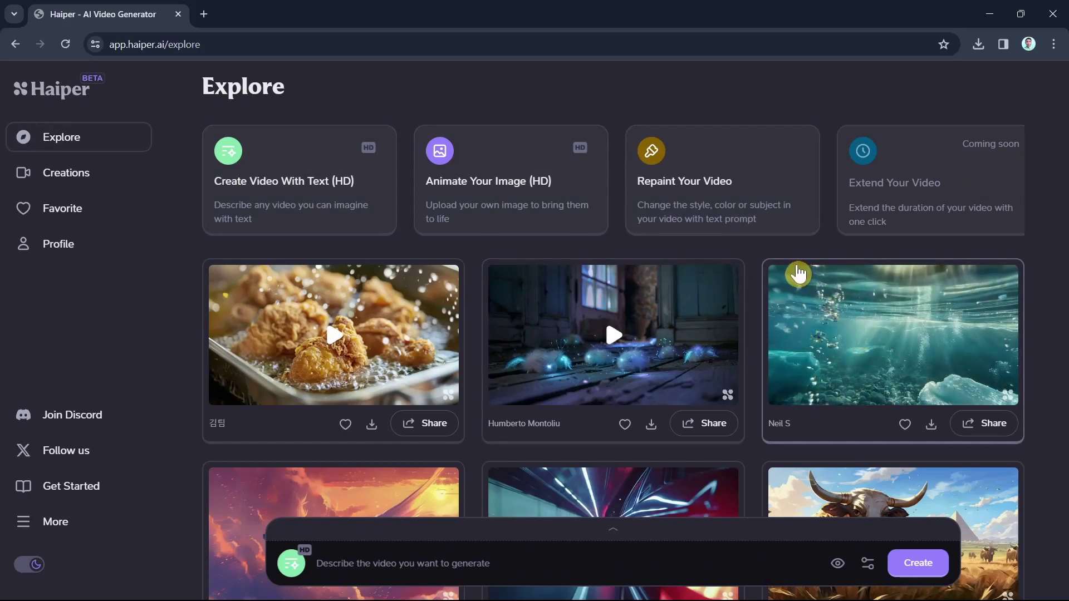
pyautogui.scroll(-2, 796, 271)
pyautogui.scroll(2, 801, 279)
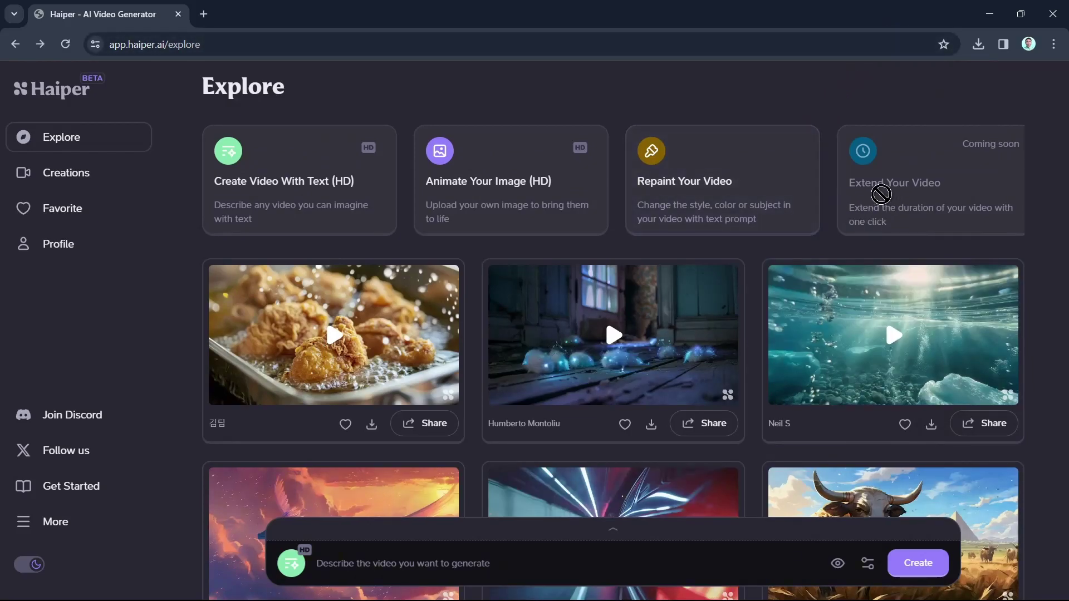
pyautogui.scroll(-2, 817, 322)
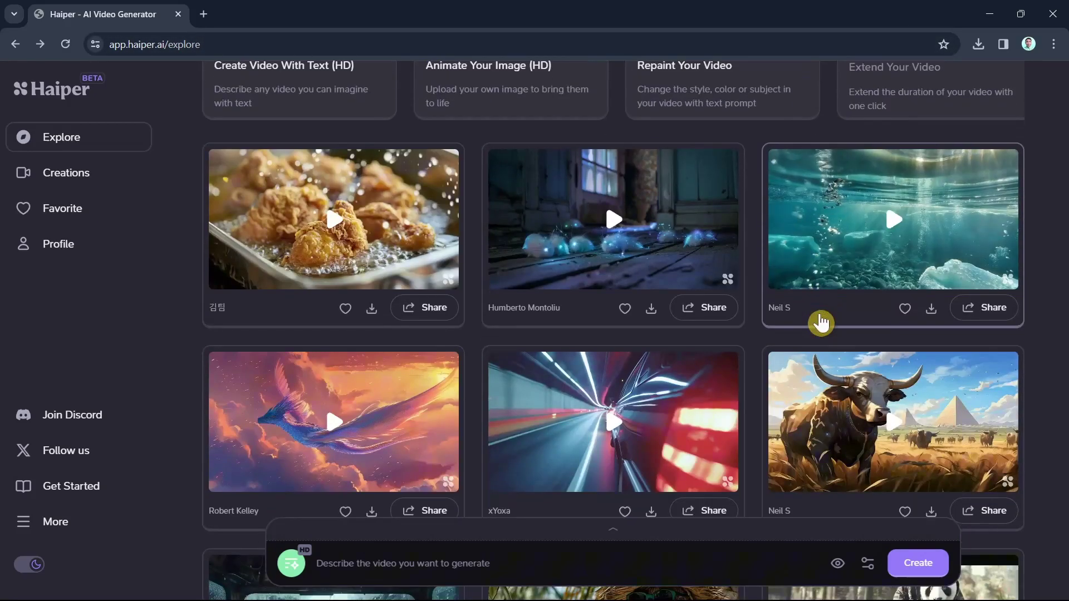
pyautogui.scroll(-2, 818, 323)
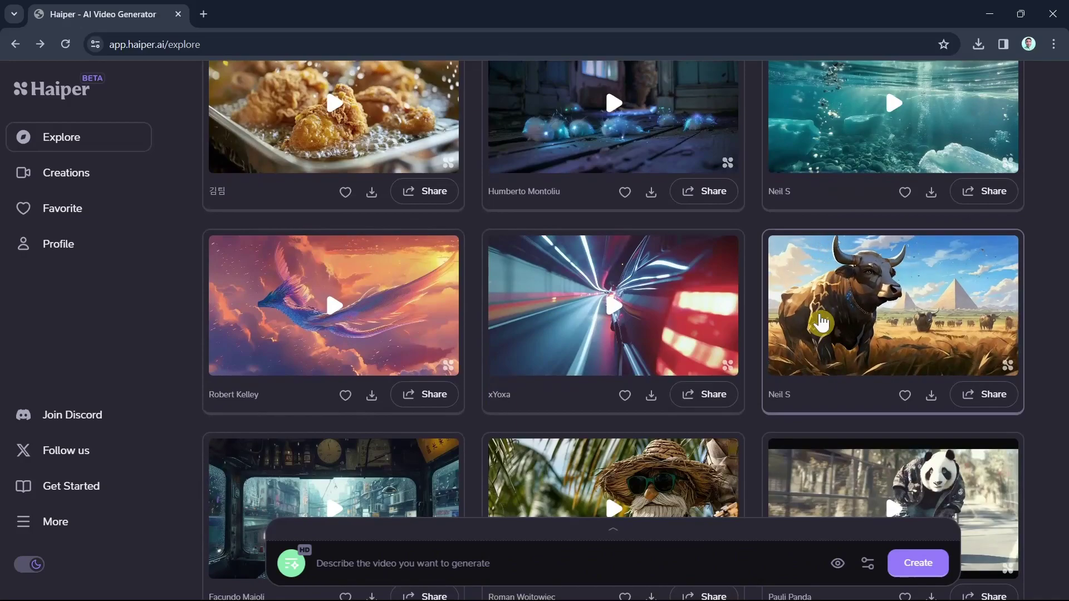
pyautogui.scroll(-1, 819, 323)
pyautogui.scroll(-2, 819, 323)
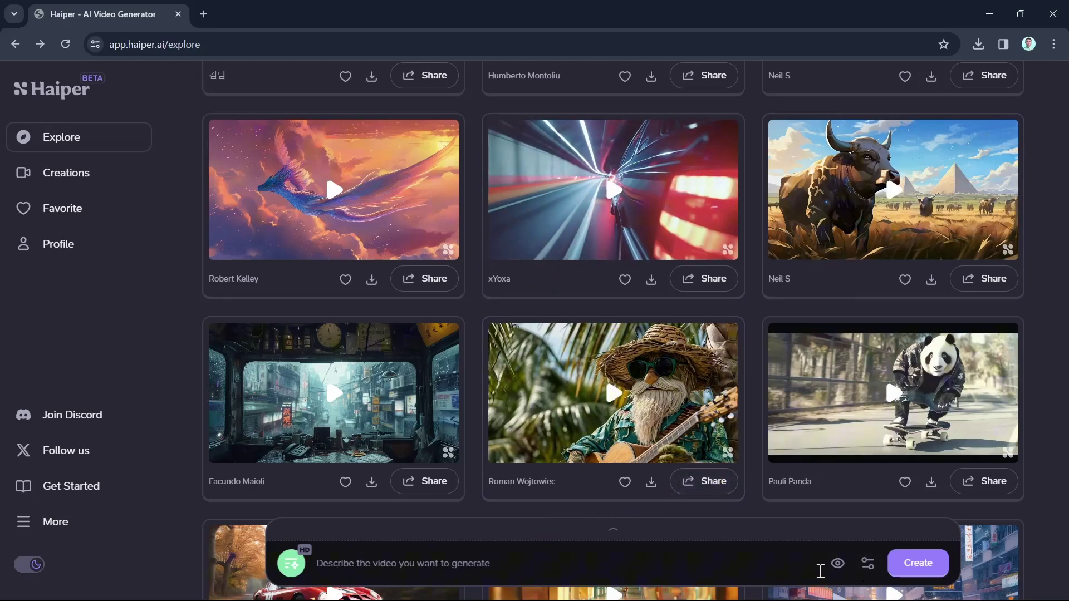
pyautogui.scroll(5, 806, 458)
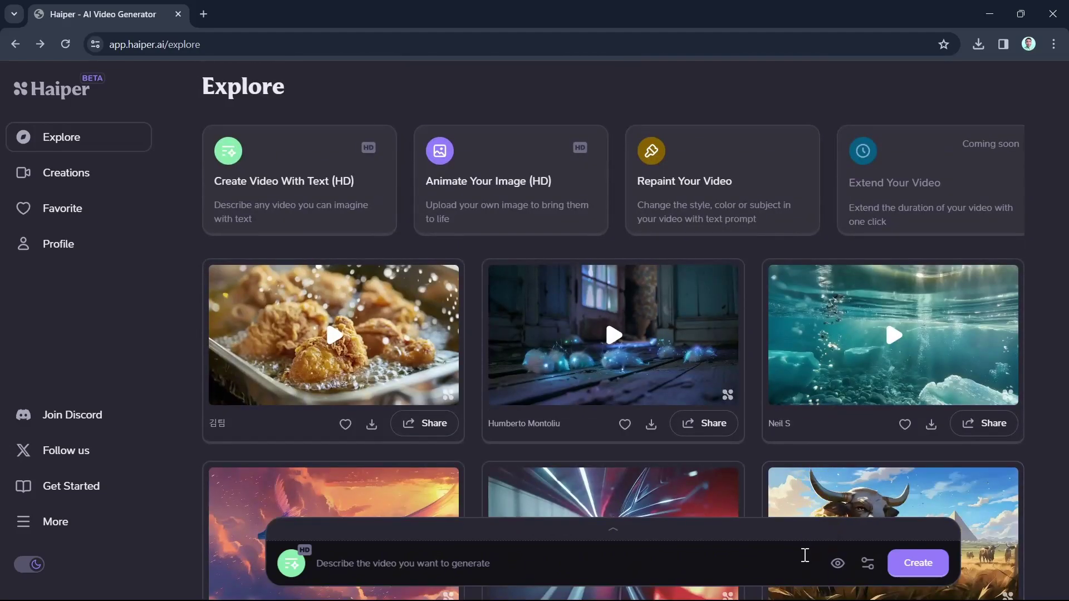
# Dismiss the template chooser and expand the prompt bar to show Old Film through Impressionism presets
pyautogui.click(291, 564)
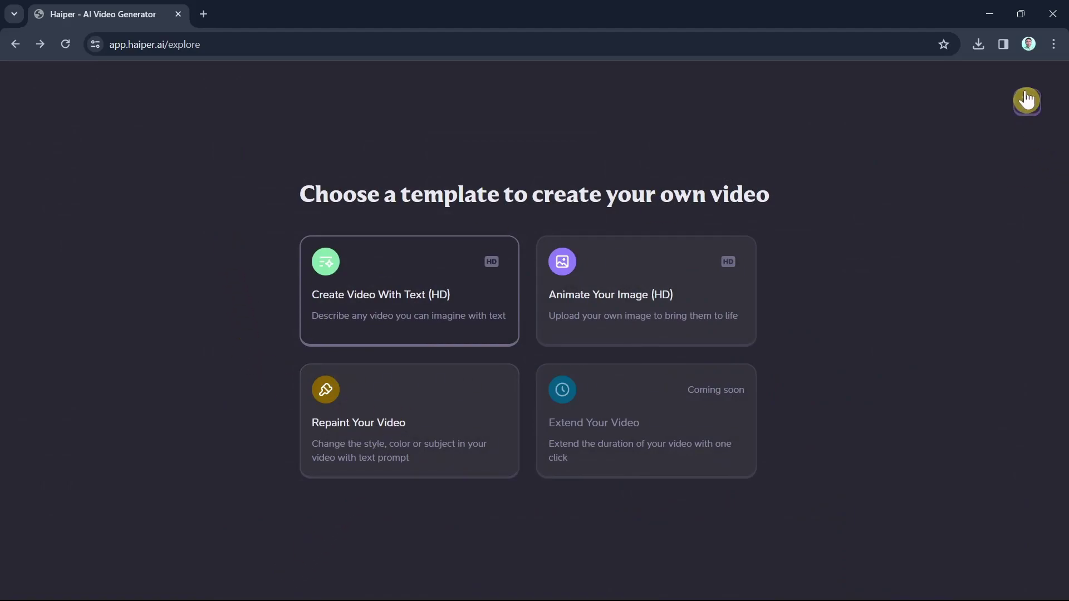
pyautogui.click(1027, 102)
pyautogui.click(614, 532)
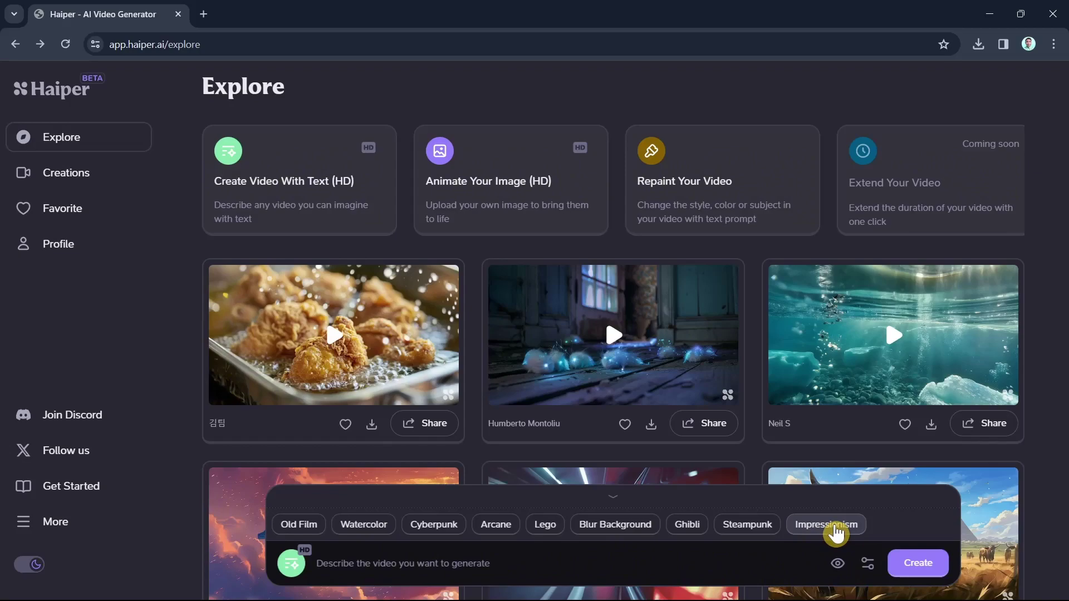
pyautogui.click(840, 565)
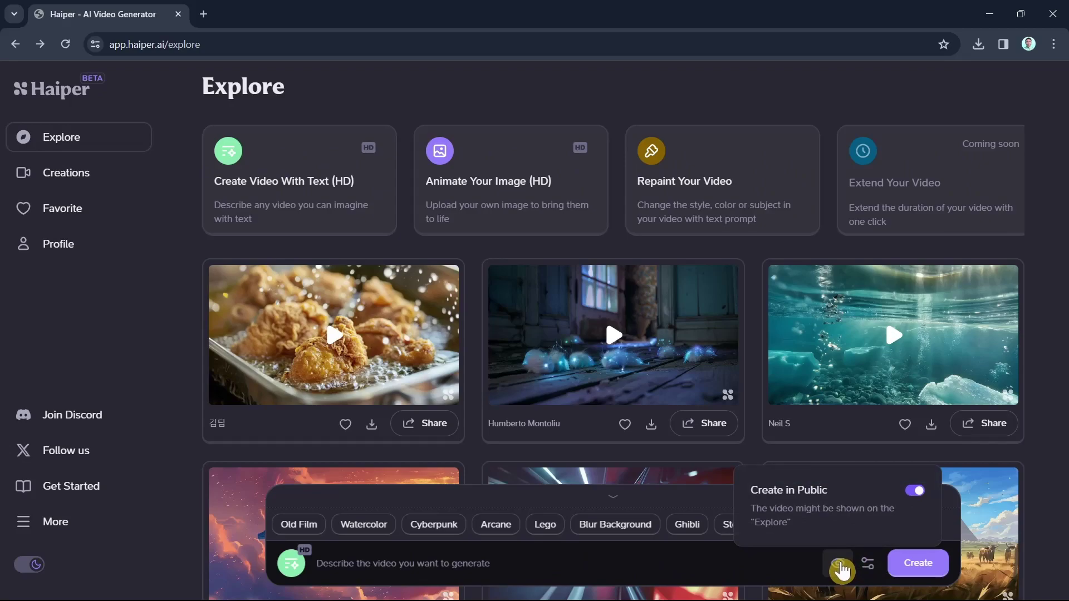
pyautogui.click(867, 565)
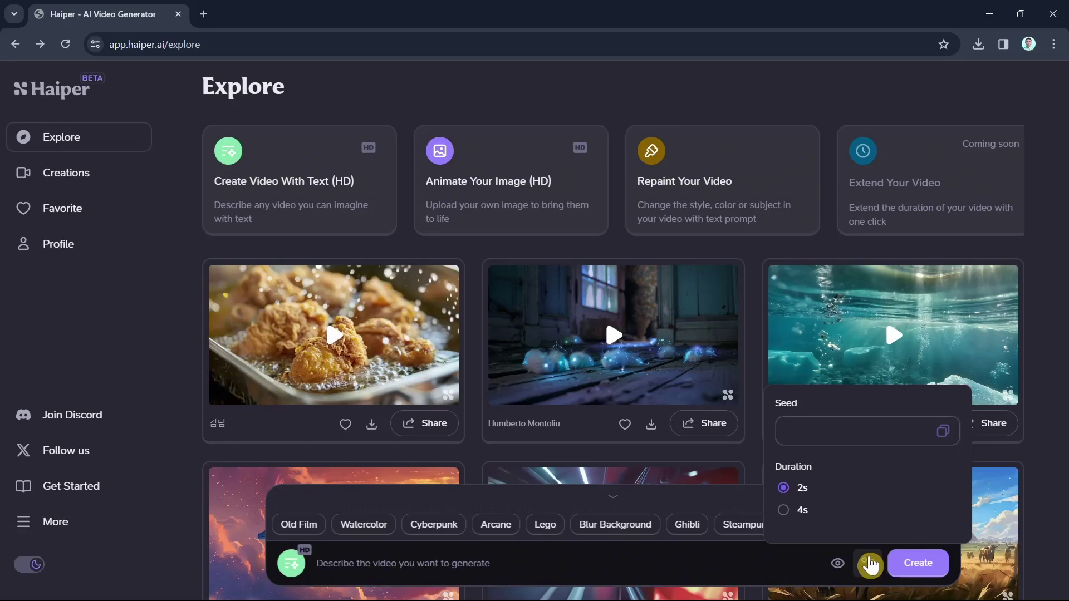
pyautogui.click(869, 564)
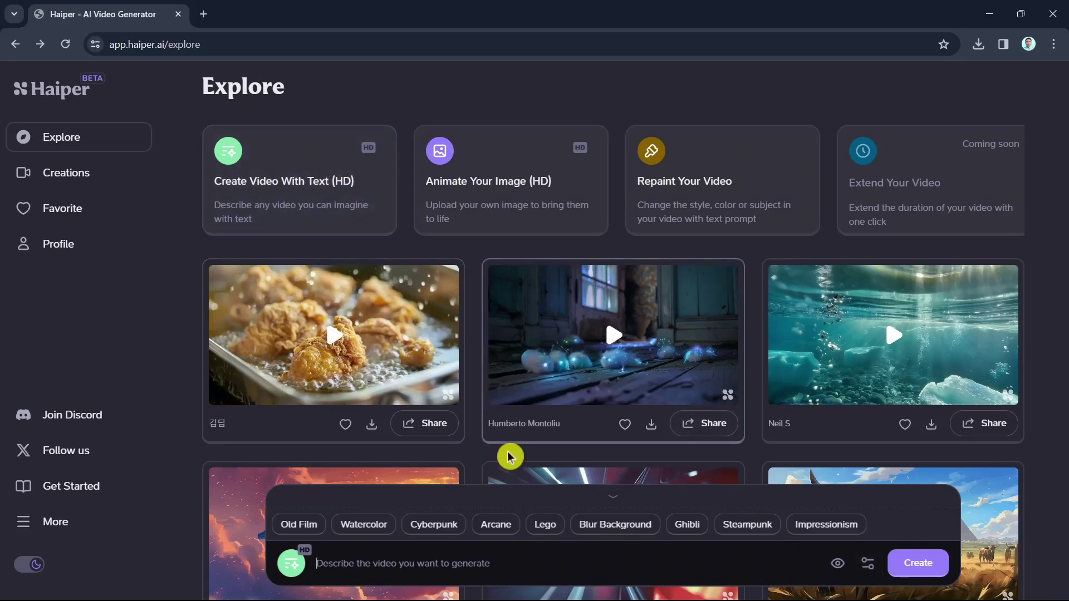
# Choose the Create Video With Text template and start writing the video description
pyautogui.click(287, 564)
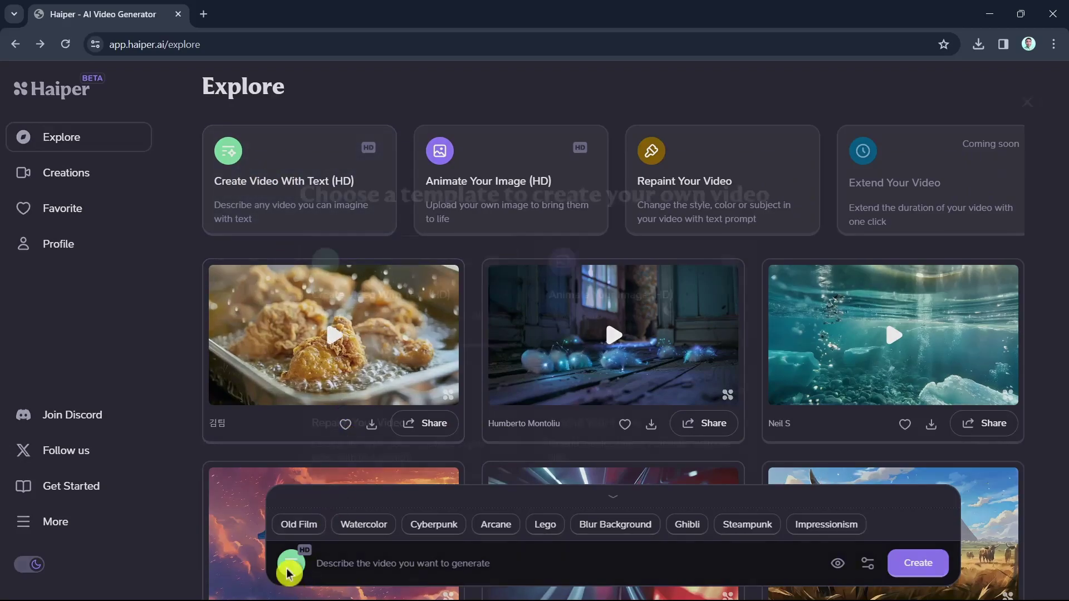
pyautogui.click(363, 316)
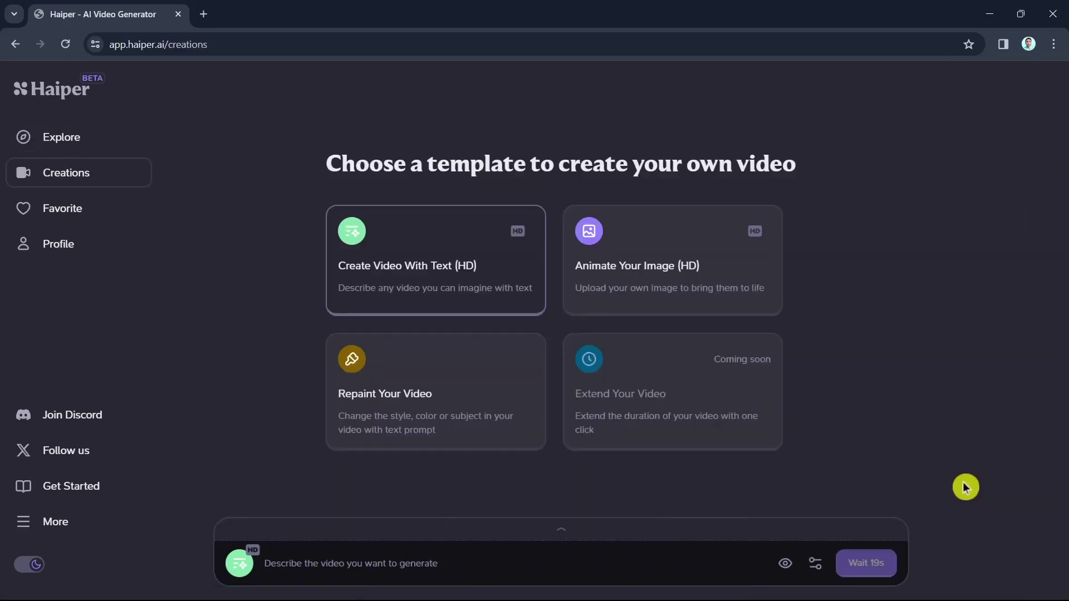
pyautogui.click(411, 266)
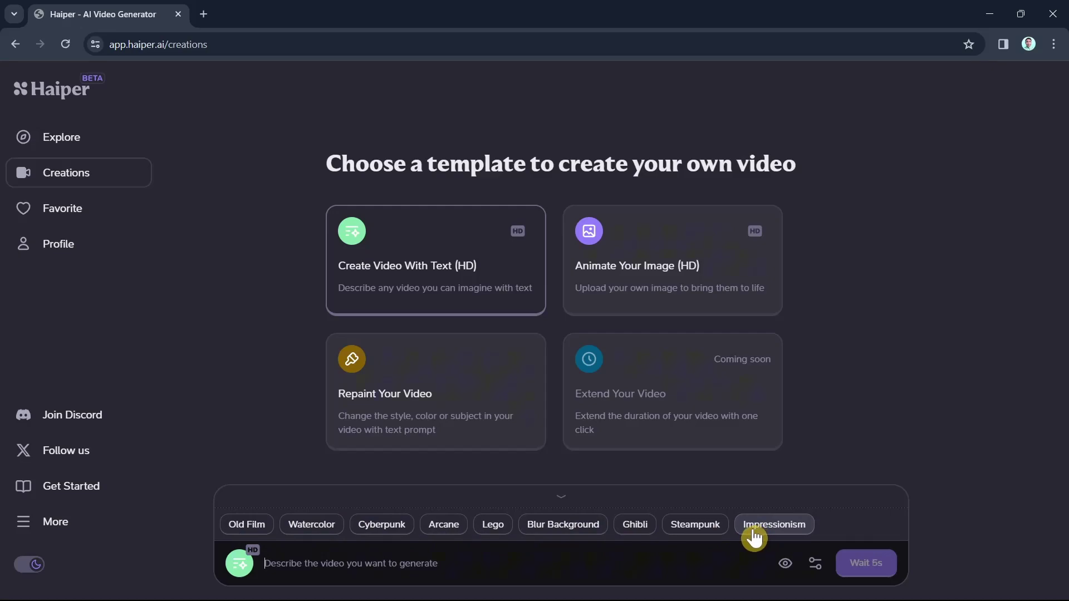
# Add the Blur Background wording, append 'real tiger' to the prompt, and generate the video
pyautogui.click(552, 527)
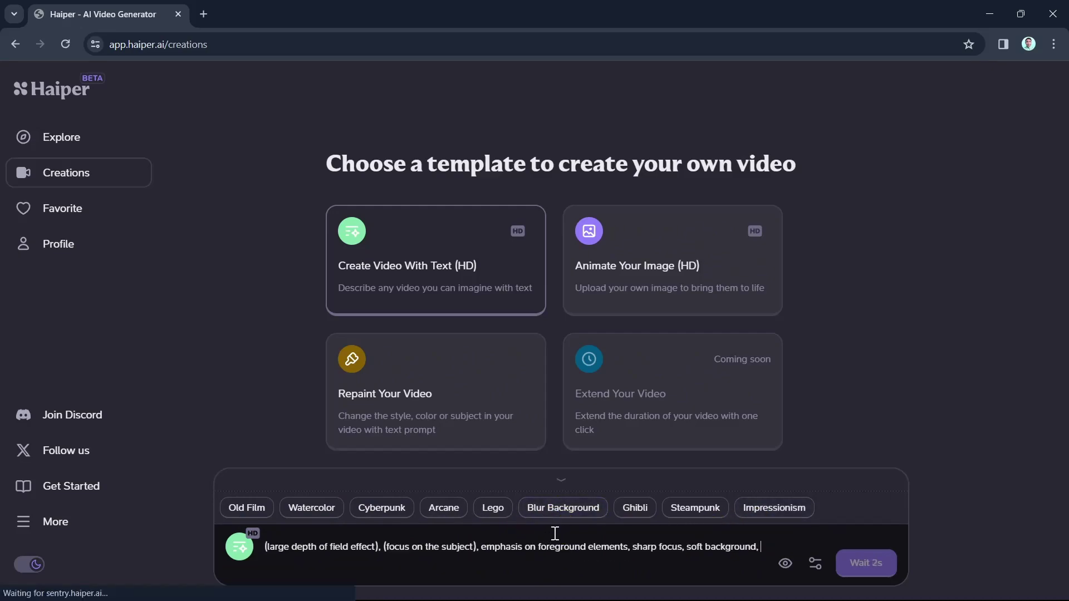
pyautogui.tripleClick(445, 547)
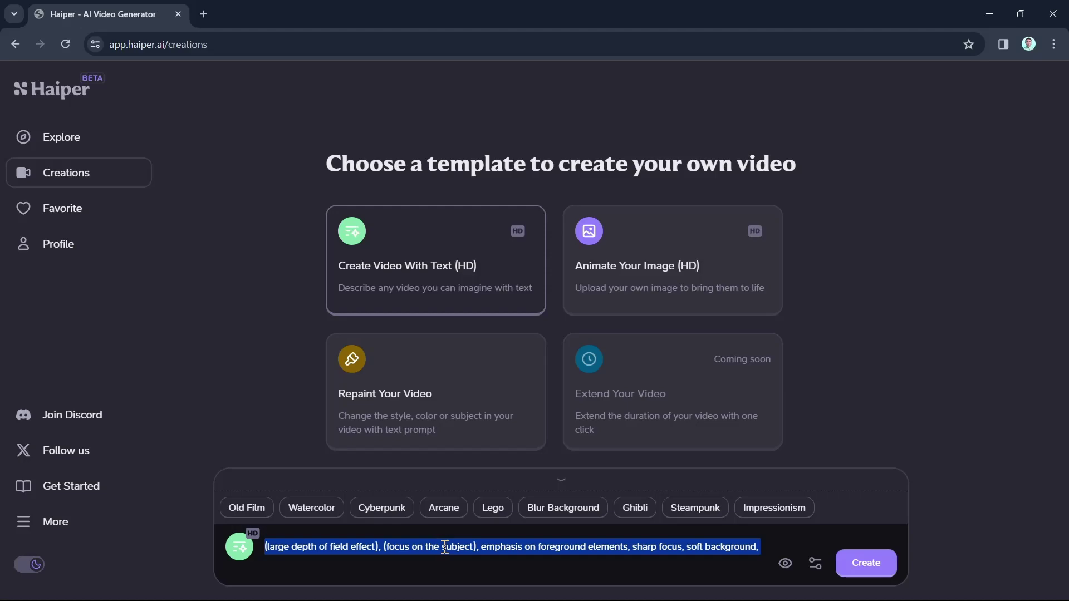
pyautogui.click(528, 554)
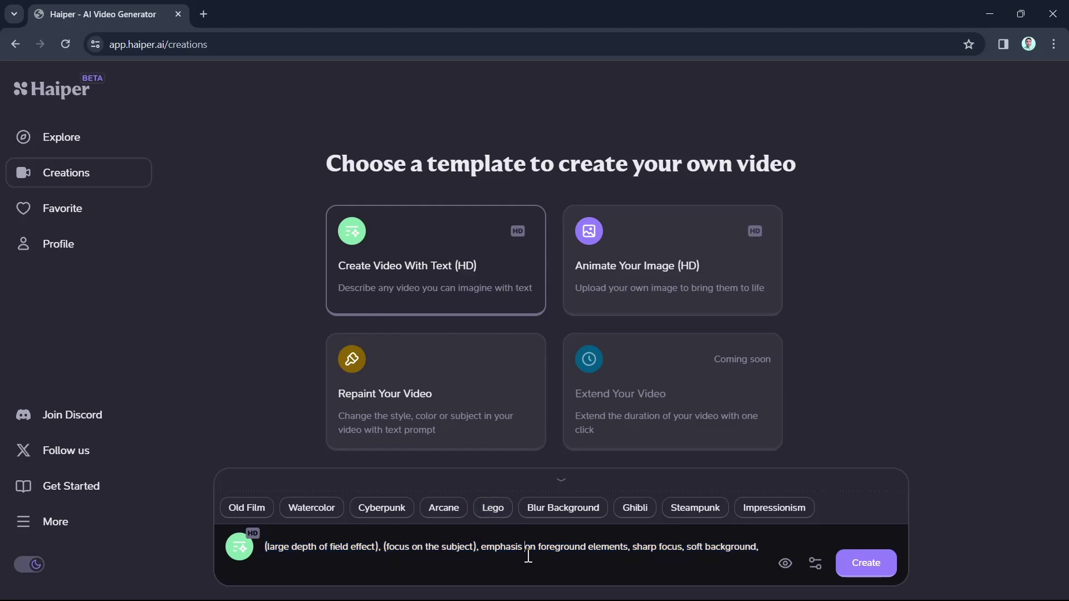
pyautogui.hotkey('ctrl', 'shift', 'Left')
pyautogui.hotkey('ctrl', 'shift', 'Left')
pyautogui.hotkey('ctrl', 'shift', 'Left')
pyautogui.hotkey('ctrl', 'shift', 'Left')
pyautogui.hotkey('ctrl', 'shift', 'Left')
pyautogui.click(767, 544)
pyautogui.write('real tiger')
pyautogui.press('Return')
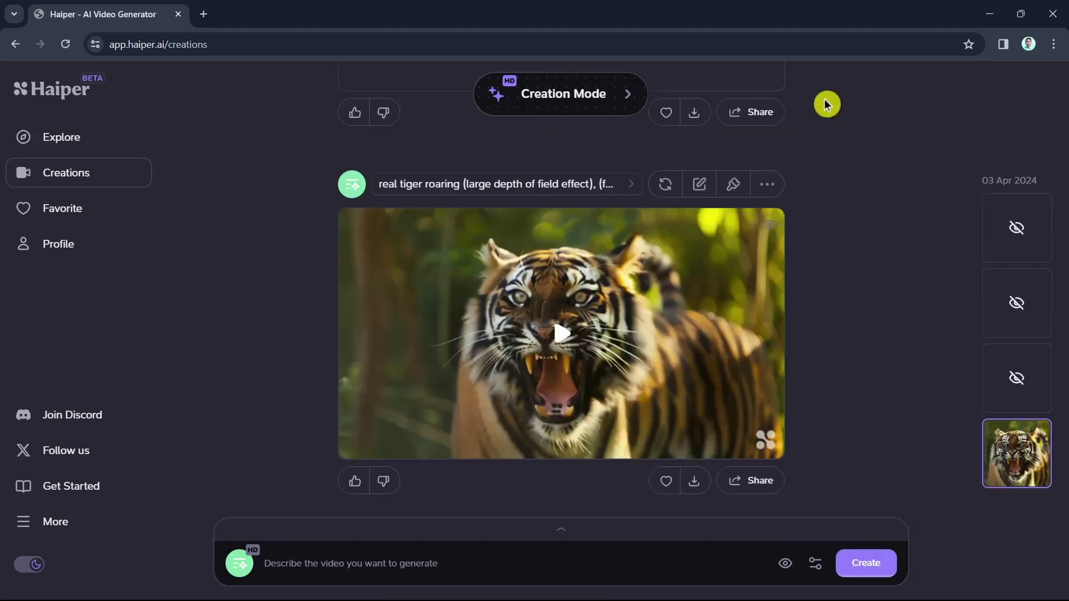
# Play the 2-second 'real tiger roaring' clip on Creations and replay it several times
pyautogui.click(564, 341)
pyautogui.click(563, 341)
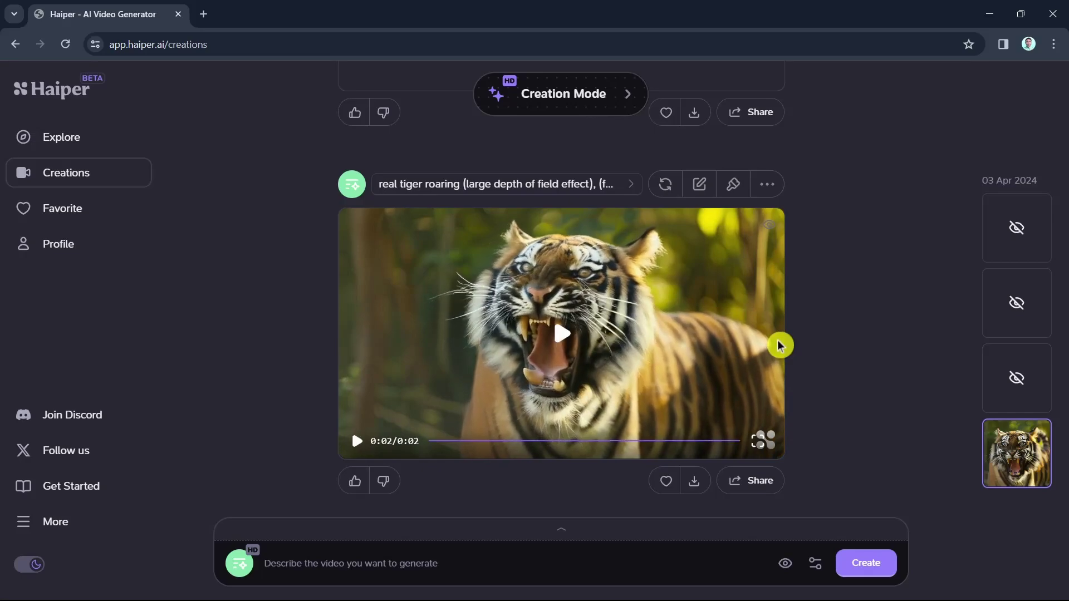
pyautogui.click(564, 336)
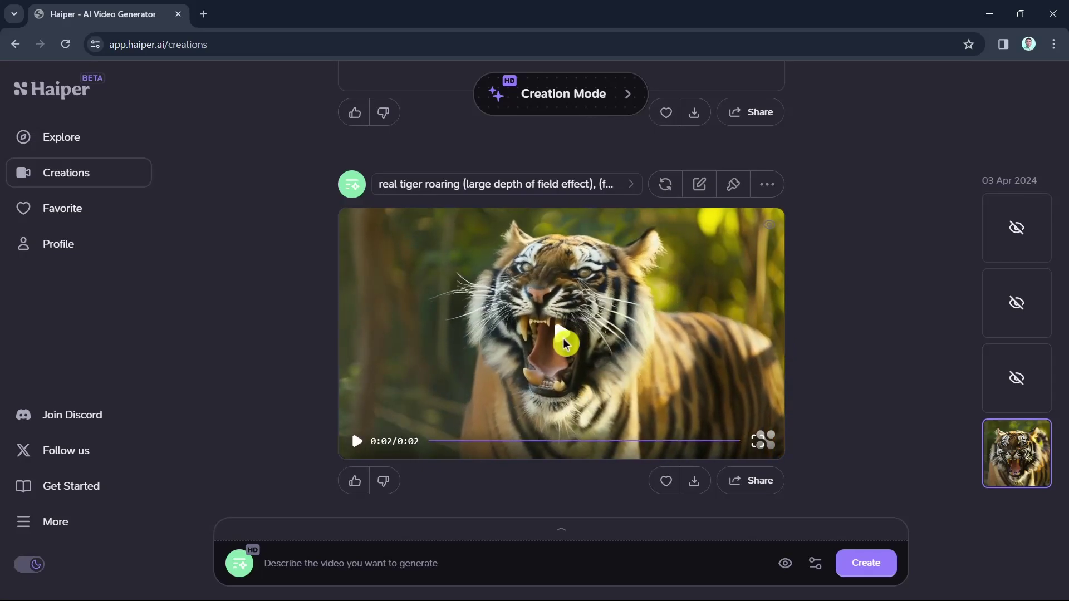
pyautogui.click(558, 335)
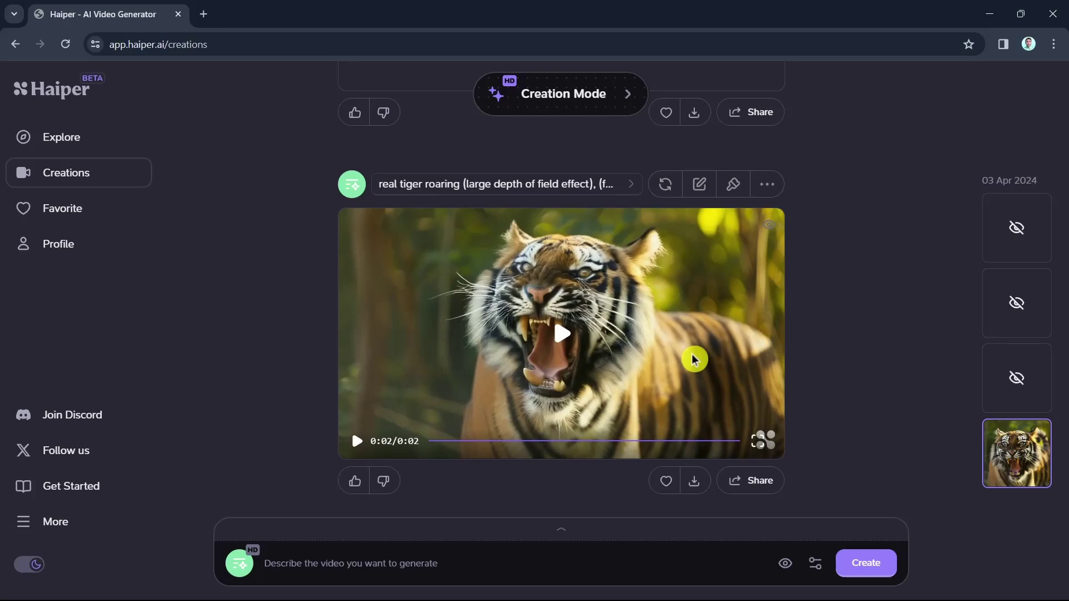
pyautogui.click(564, 335)
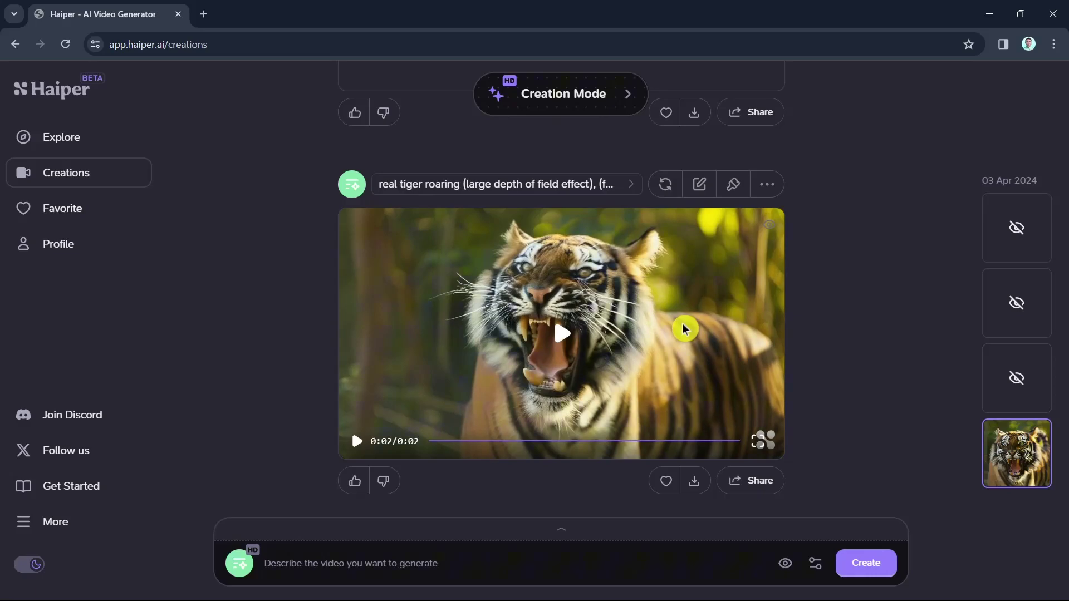
# Save the tiger clip as a 608 KB MP4, replay it in the media player, then close it
pyautogui.click(561, 340)
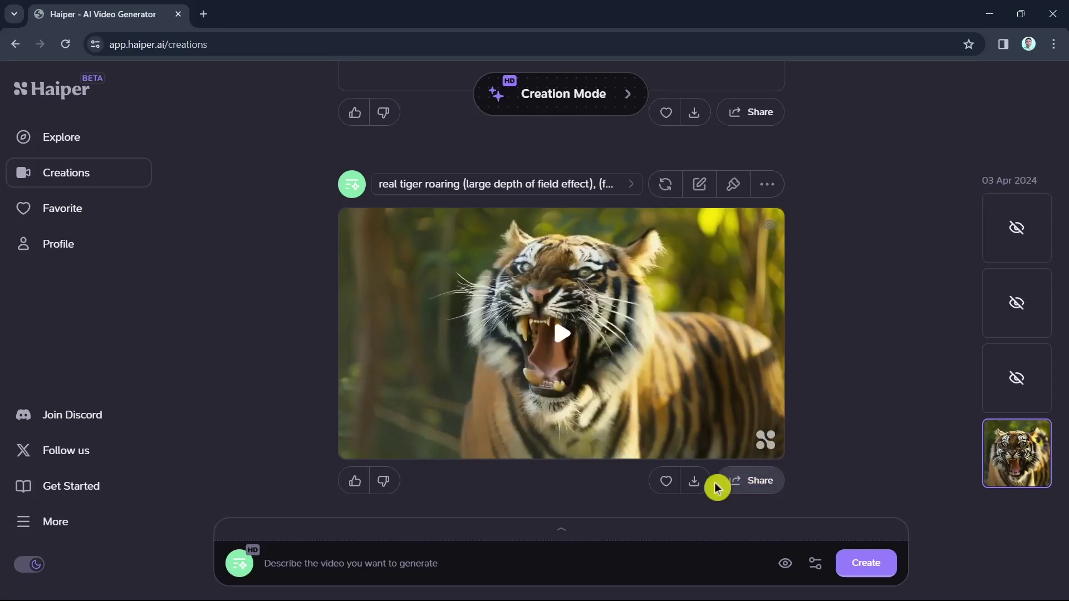
pyautogui.click(697, 490)
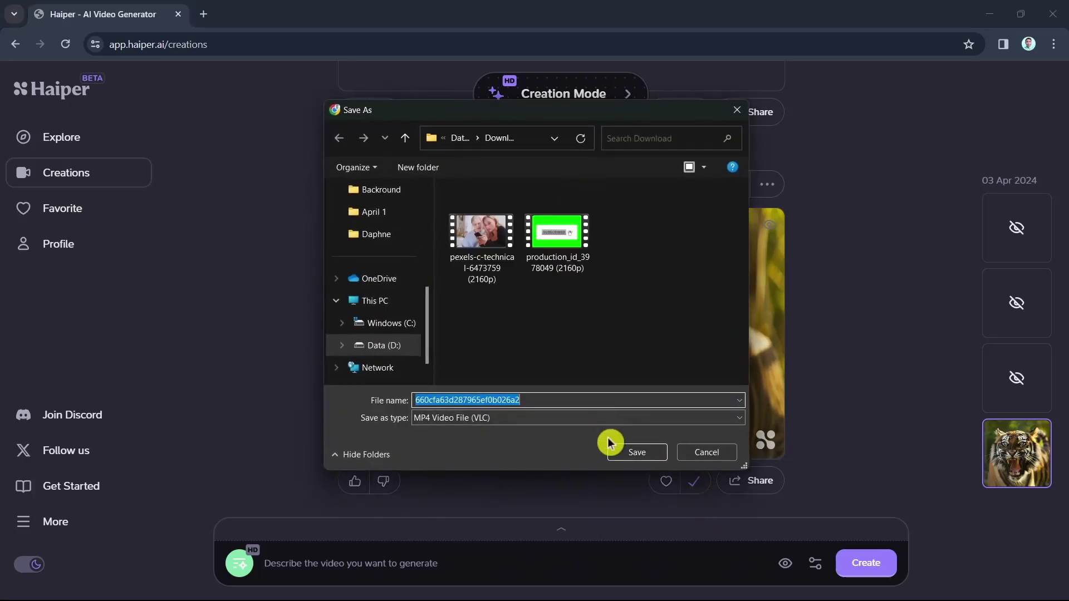
pyautogui.click(630, 458)
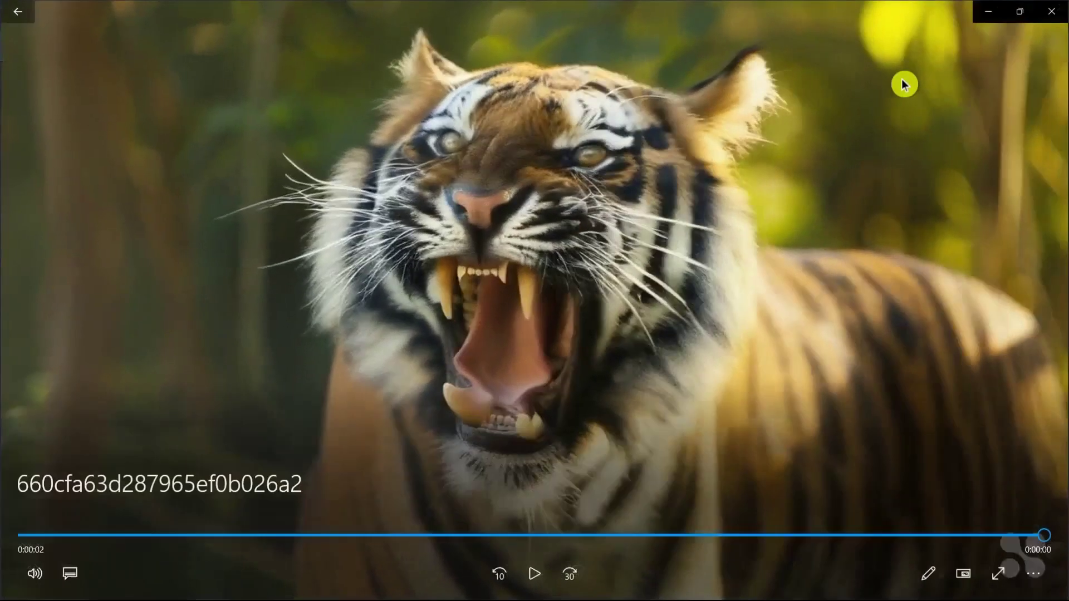
pyautogui.click(66, 536)
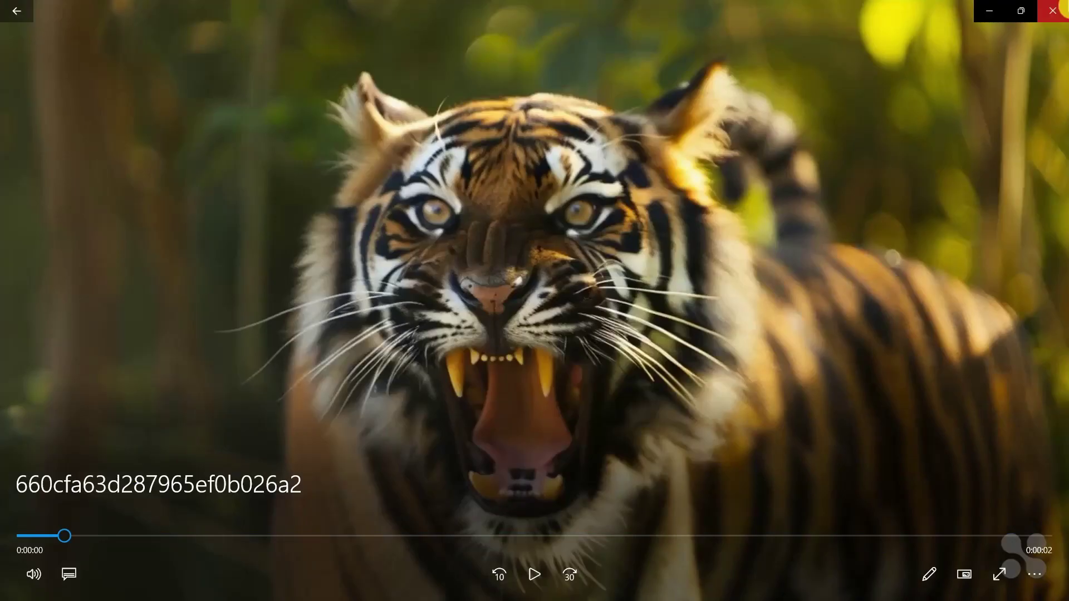
pyautogui.click(1053, 11)
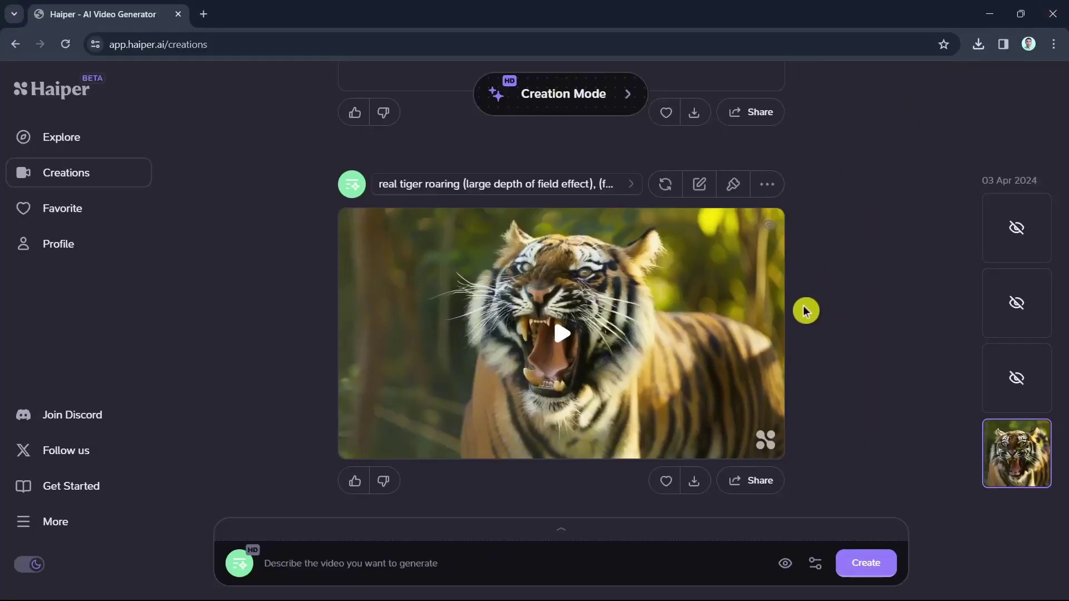
pyautogui.moveTo(759, 374)
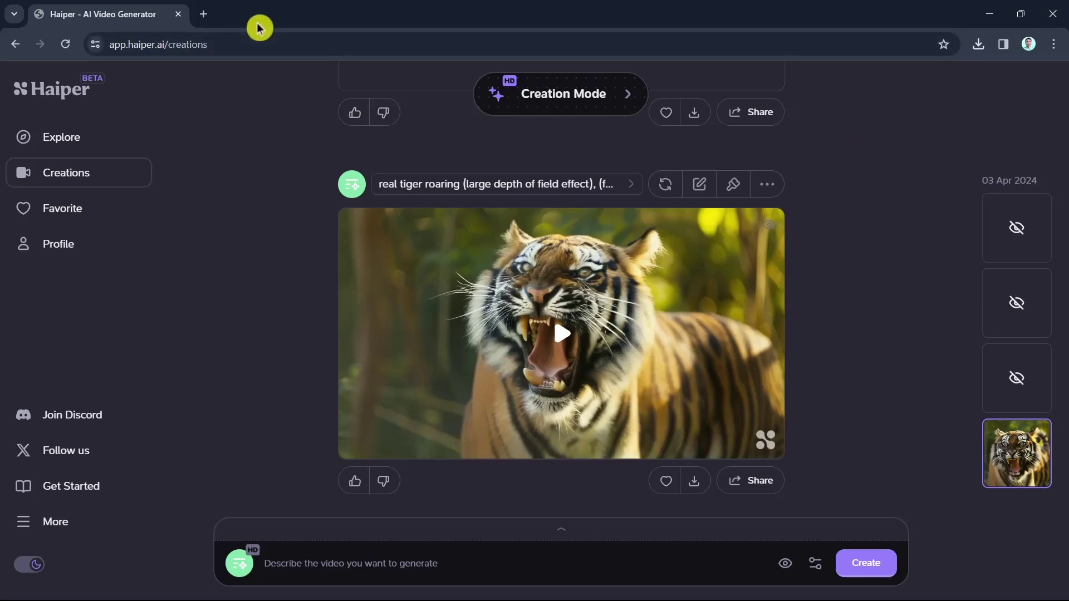
pyautogui.moveTo(457, 308)
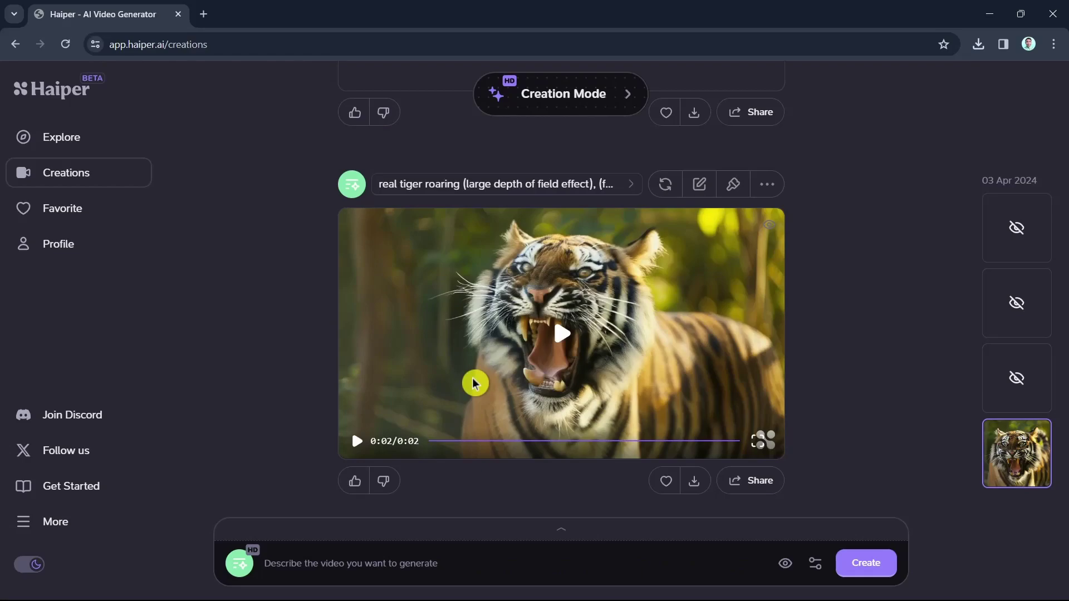
# Open topazlabs.com in a new tab and scroll over its Photo AI and Video AI homepage
pyautogui.click(203, 15)
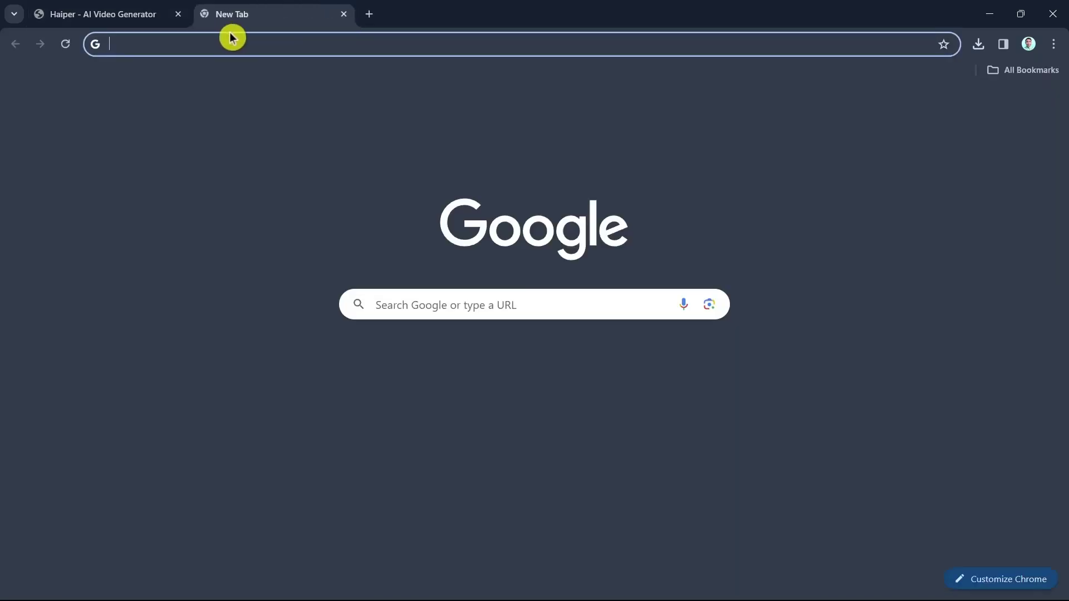
pyautogui.click(236, 50)
pyautogui.write('topa')
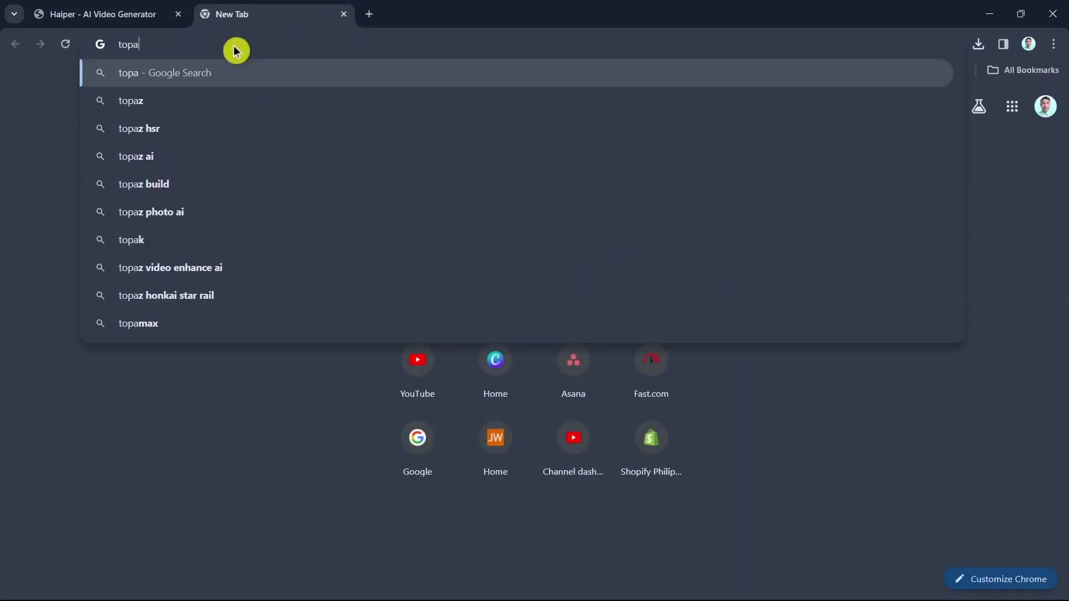
pyautogui.write('zlabs.co')
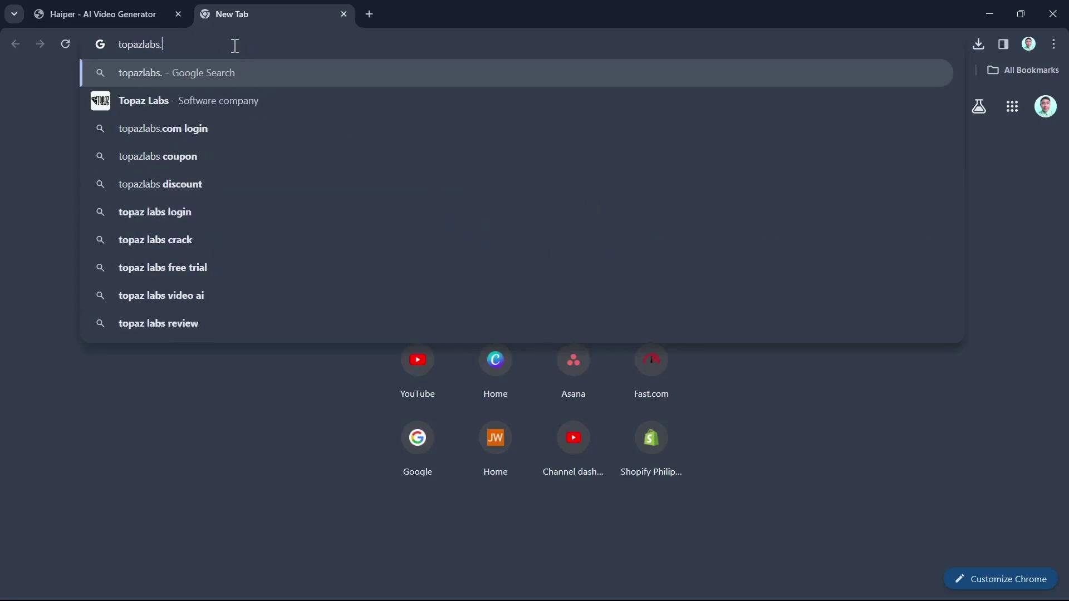
pyautogui.write('m')
pyautogui.press('Return')
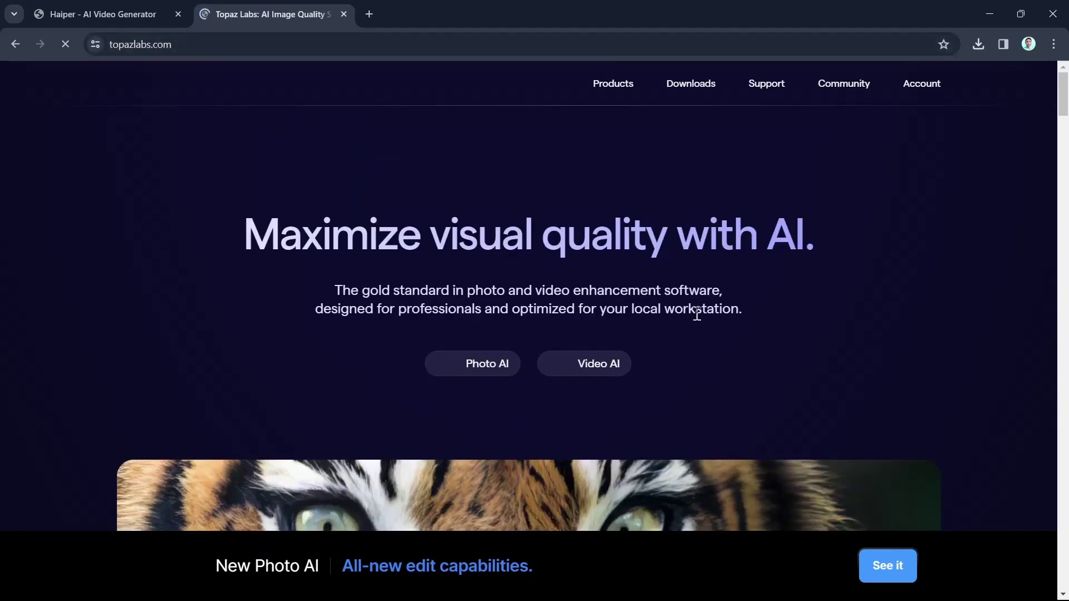
pyautogui.scroll(-8, 724, 328)
pyautogui.scroll(3, 777, 455)
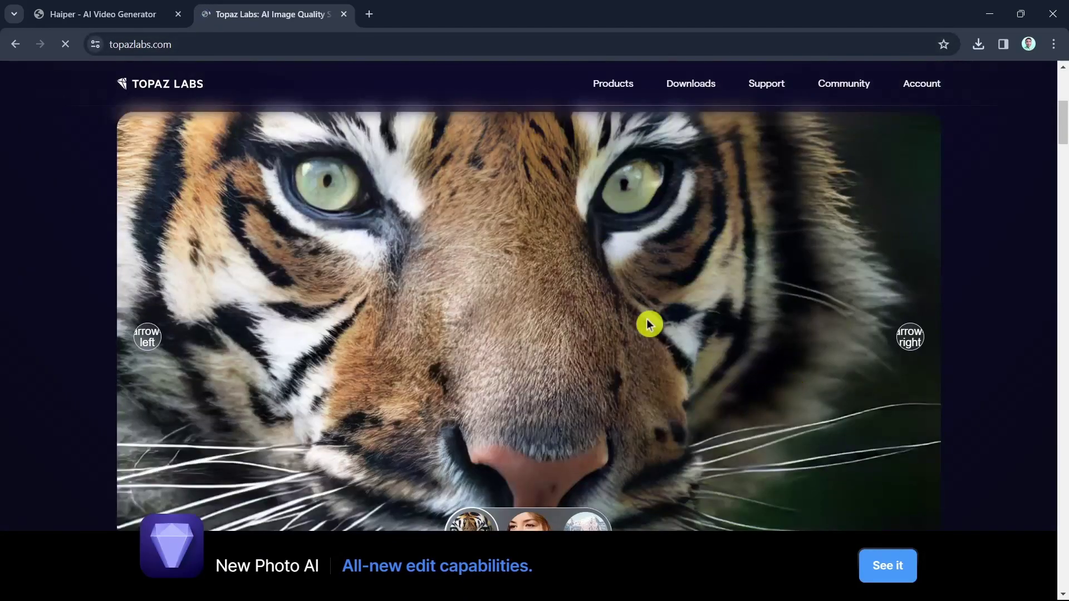
pyautogui.scroll(5, 823, 420)
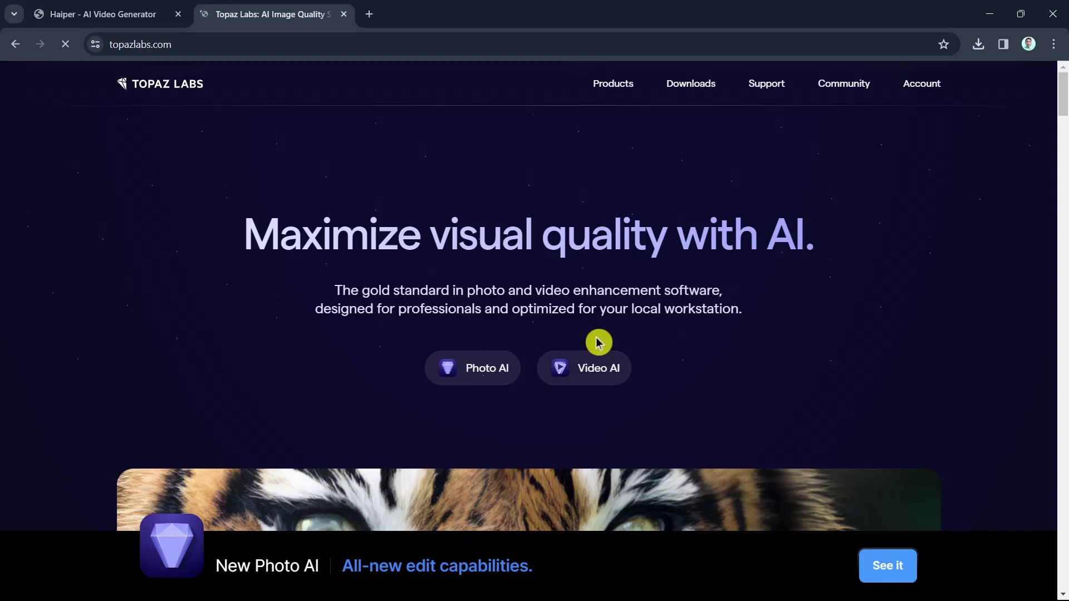
# Close the Topaz Labs tab and go to Haiper's Explore page
pyautogui.click(343, 14)
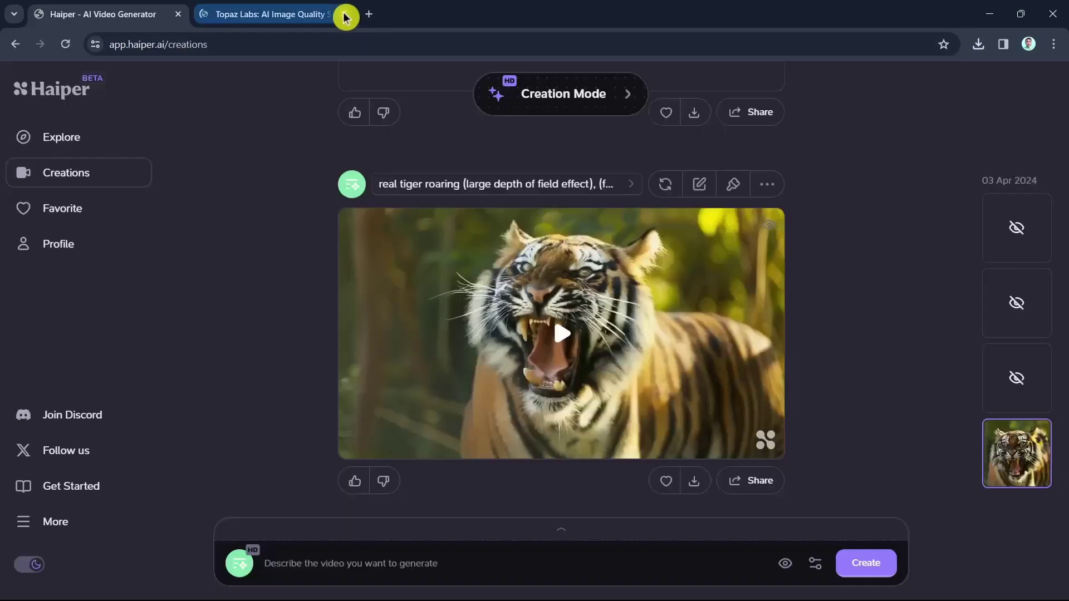
pyautogui.click(60, 147)
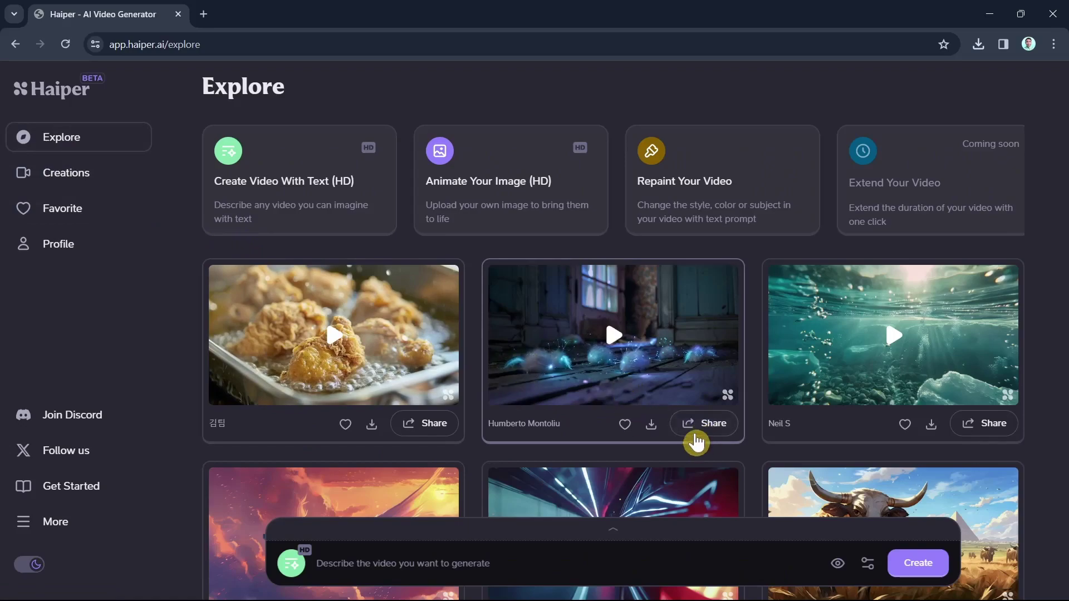
pyautogui.click(554, 209)
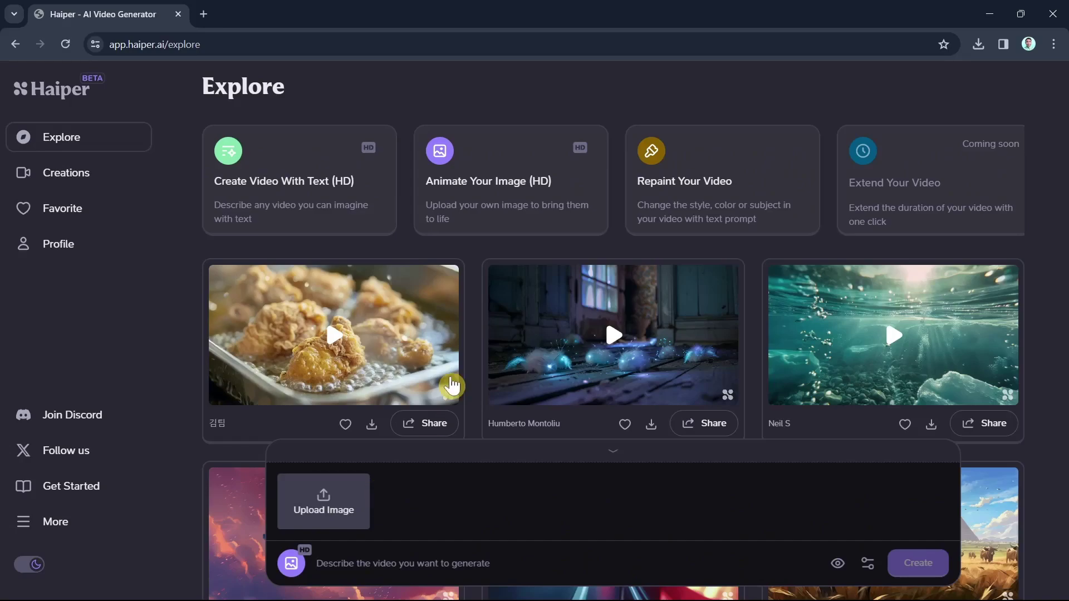
# Select the Repaint Your Video card to get the video upload slot and target-object prompt
pyautogui.click(685, 195)
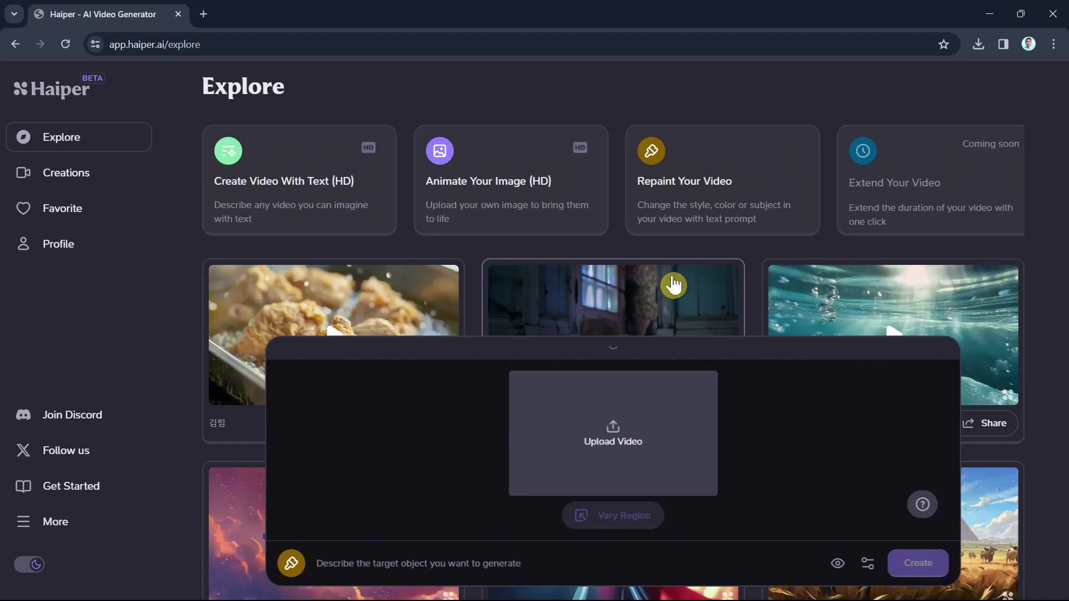
# Switch back to the Create Video With Text card and scroll down the community gallery
pyautogui.click(304, 199)
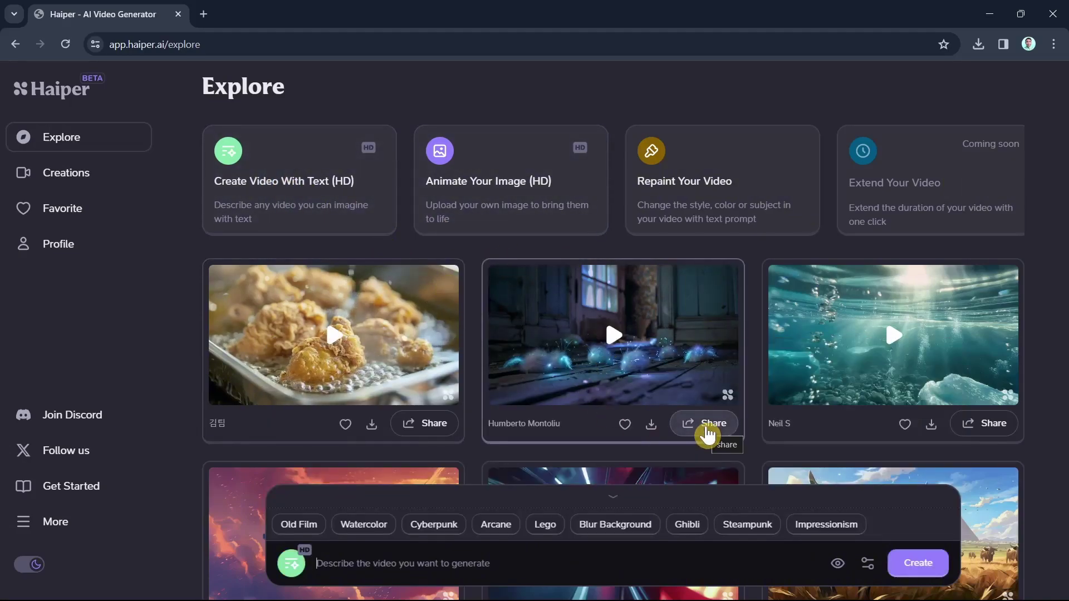
pyautogui.scroll(-4, 707, 434)
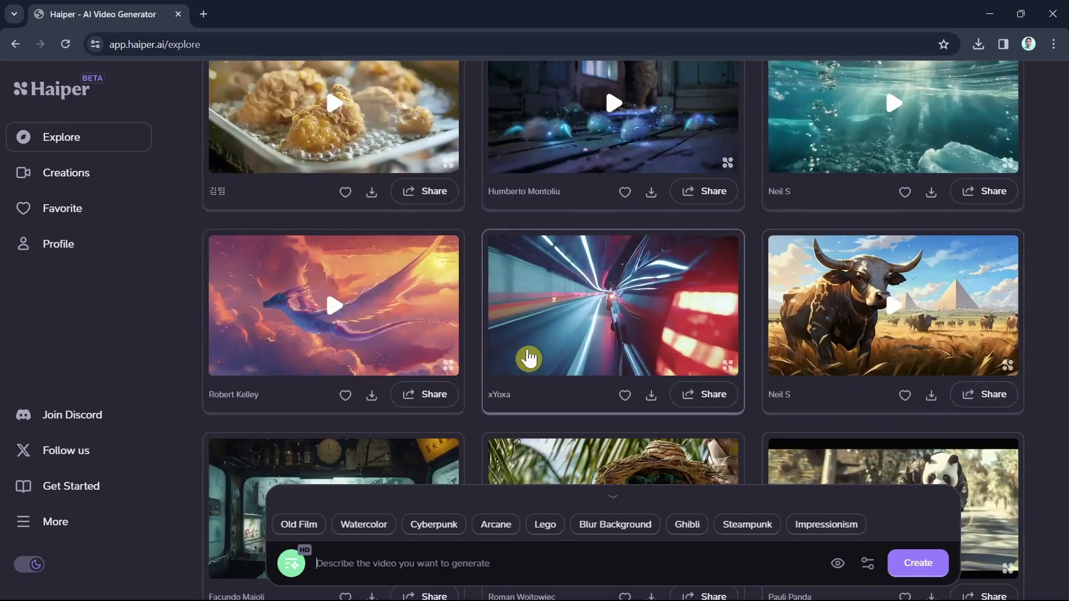
pyautogui.scroll(-2, 822, 351)
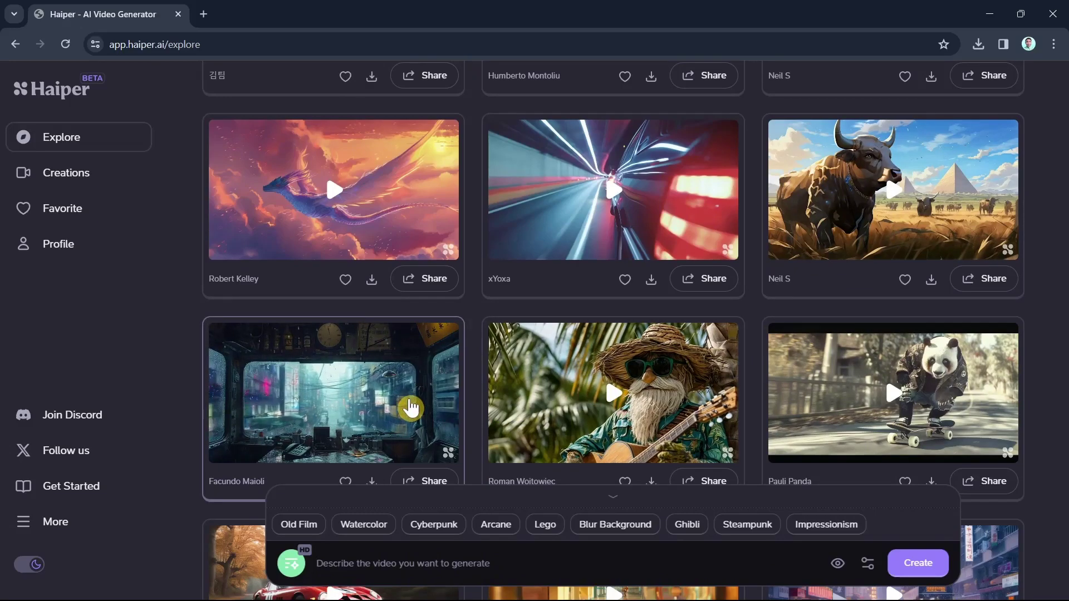
pyautogui.scroll(-4, 411, 407)
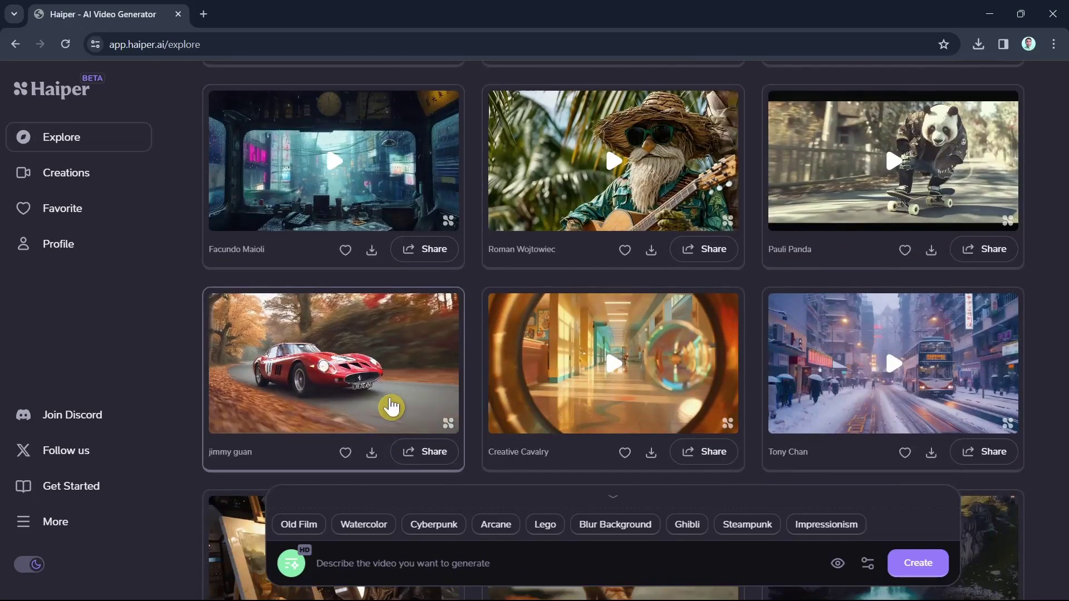